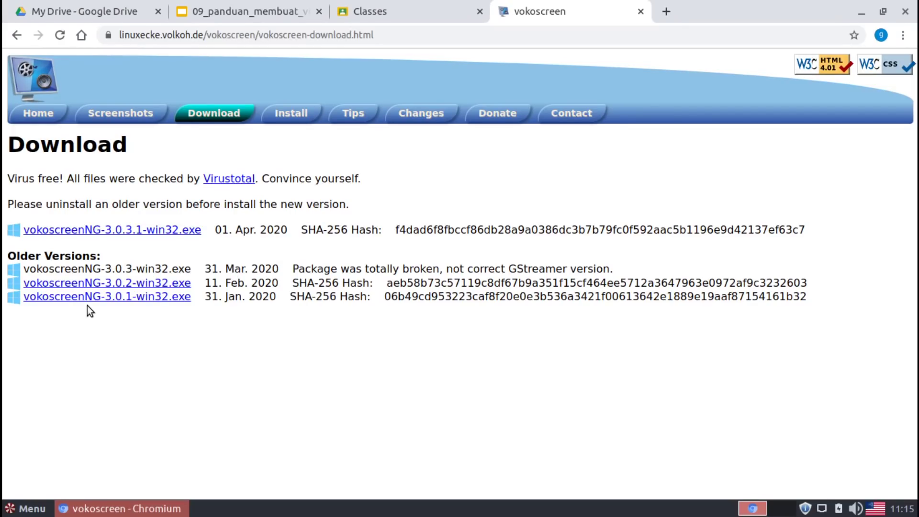
Search the system's applications for "voko" and launch vokoscreenNG
left_click(24, 512)
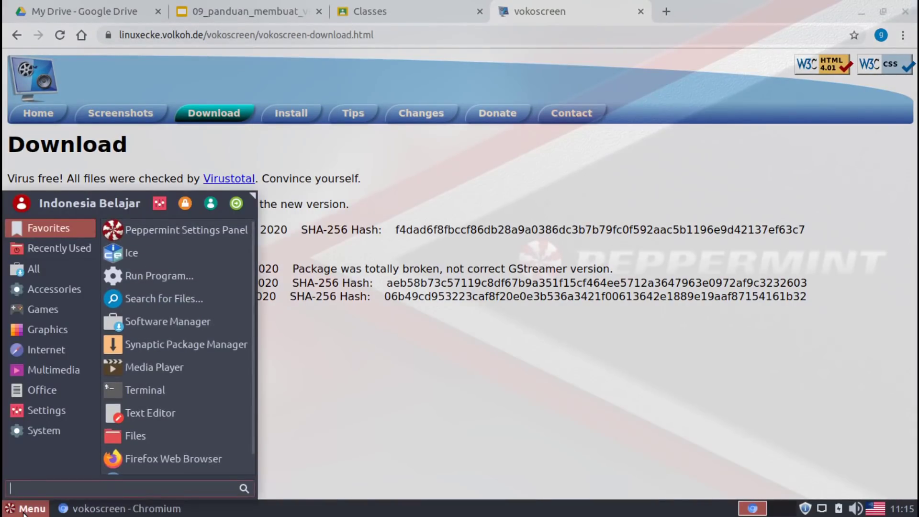
left_click(24, 511)
left_click(24, 512)
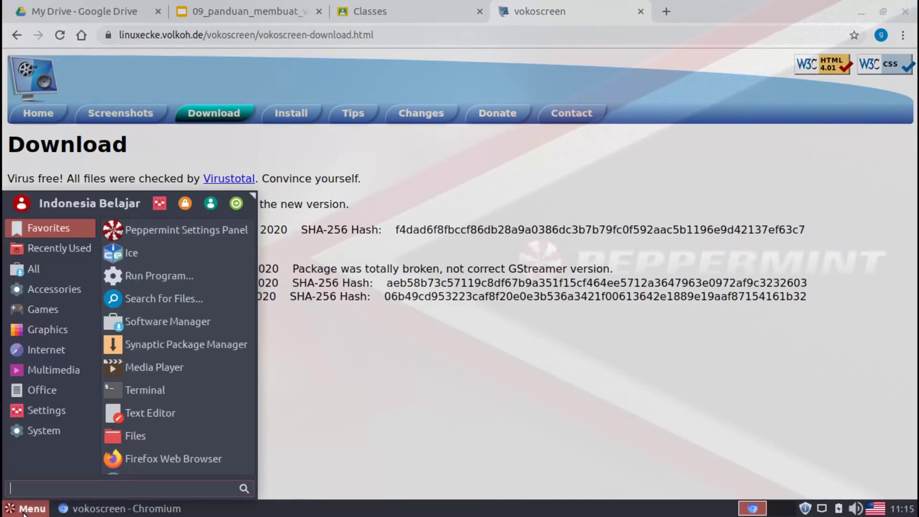
left_click(61, 349)
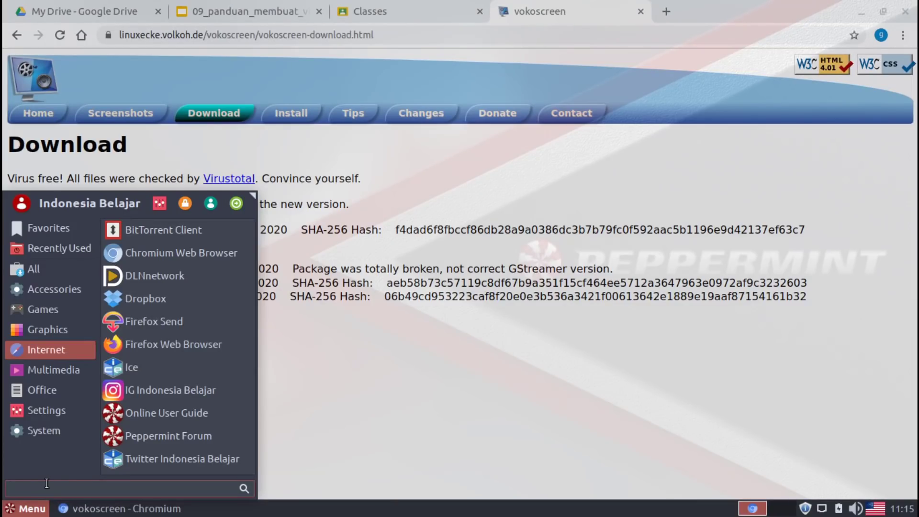
type("voko")
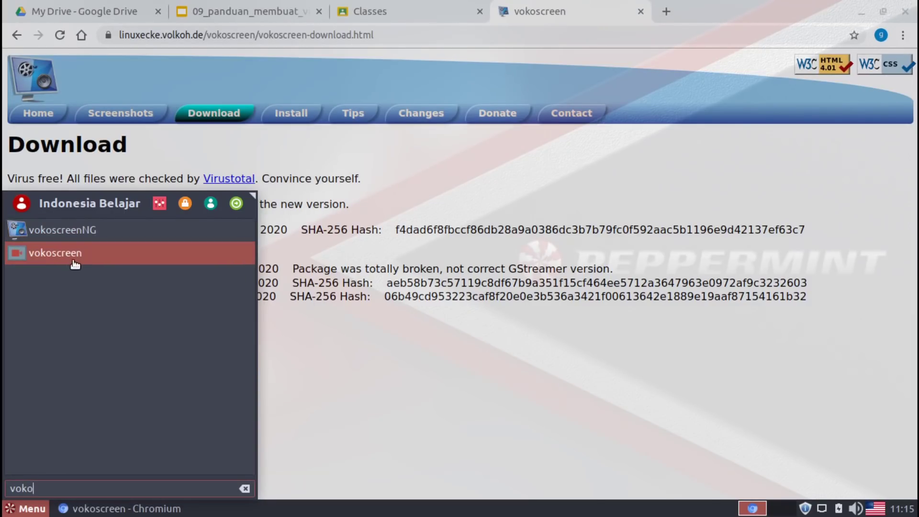
left_click(82, 229)
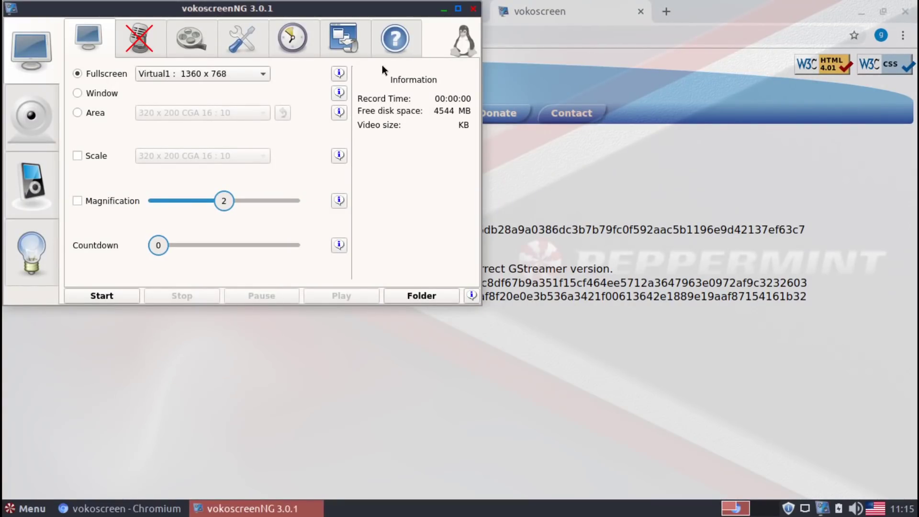
Minimize the browser and place the vokoscreenNG window near the middle of the desktop
left_click_drag(246, 8, 467, 77)
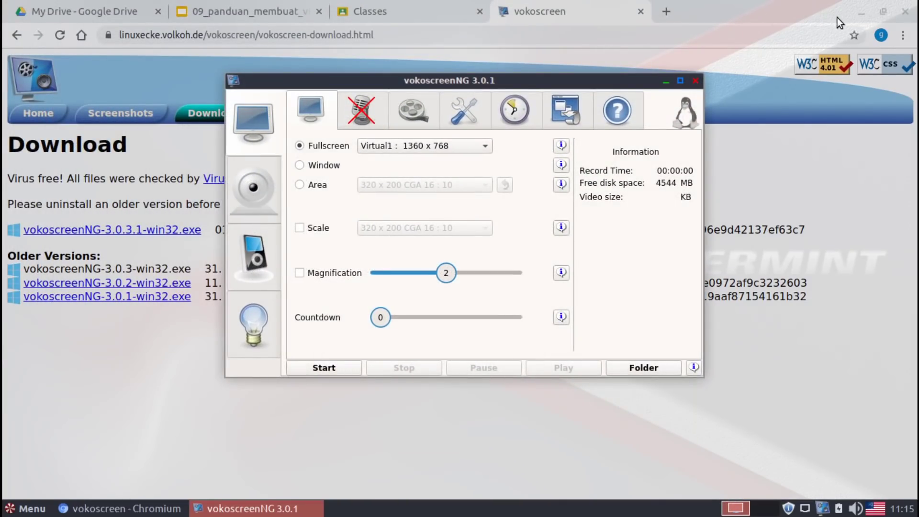
left_click(861, 12)
left_click_drag(540, 76, 501, 54)
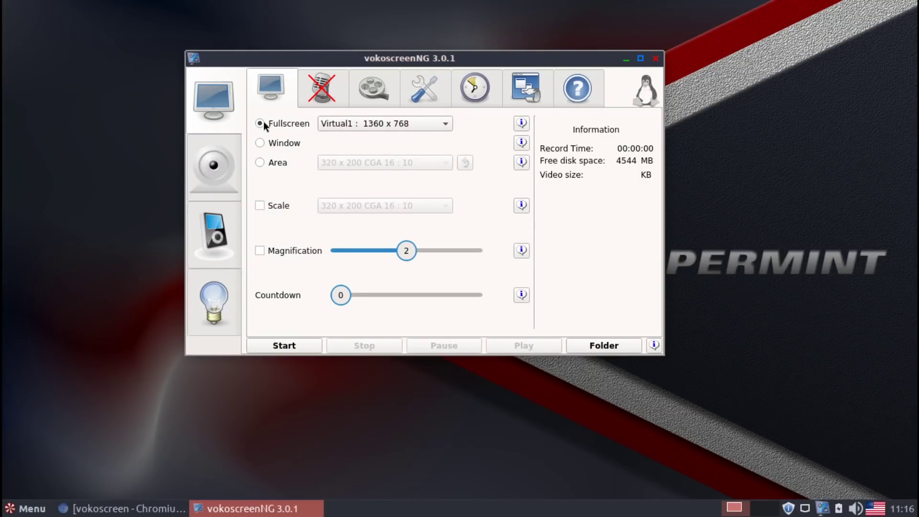
left_click(159, 330)
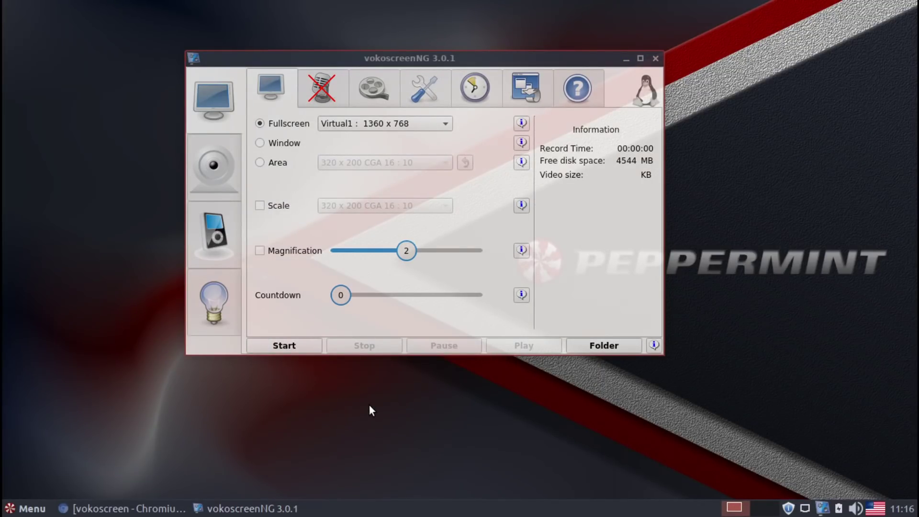
left_click(304, 181)
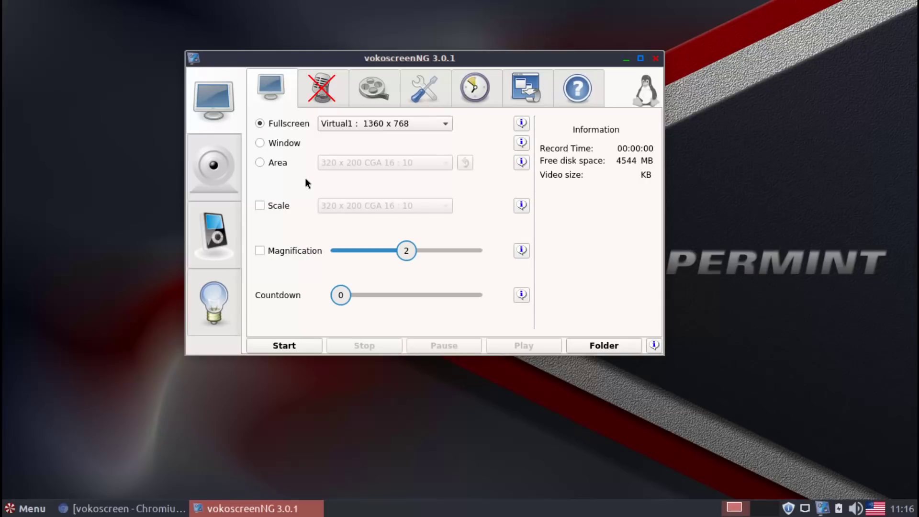
Try area capture, placing the frame beside the recorder window and resizing it to about 566 x 398
left_click(259, 162)
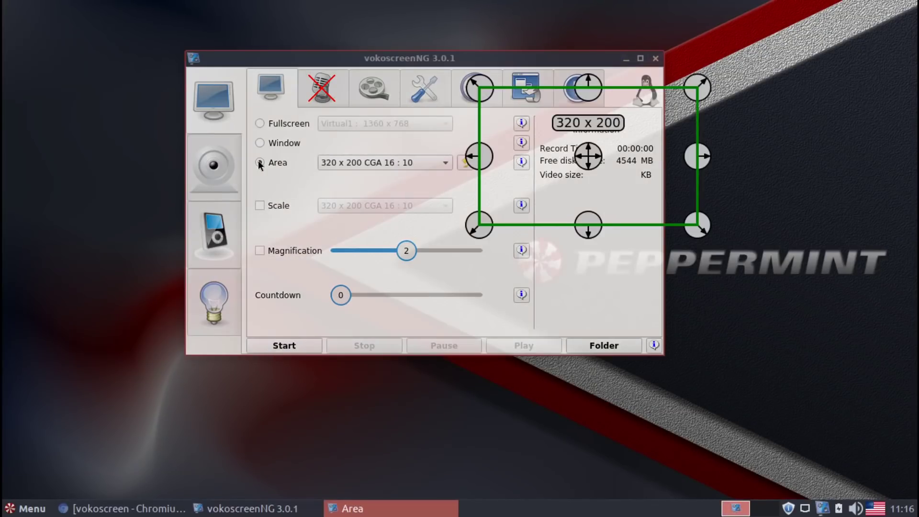
left_click_drag(588, 156, 130, 92)
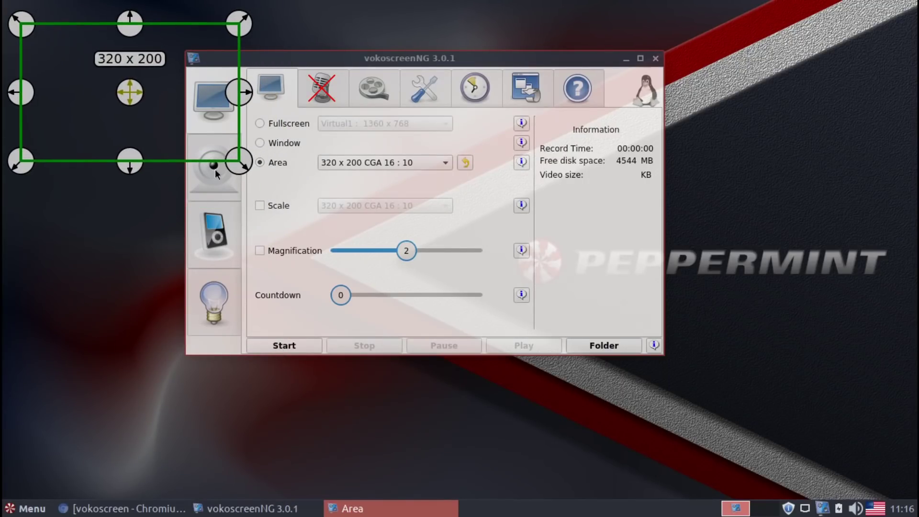
left_click_drag(239, 160, 405, 294)
left_click_drag(467, 56, 709, 35)
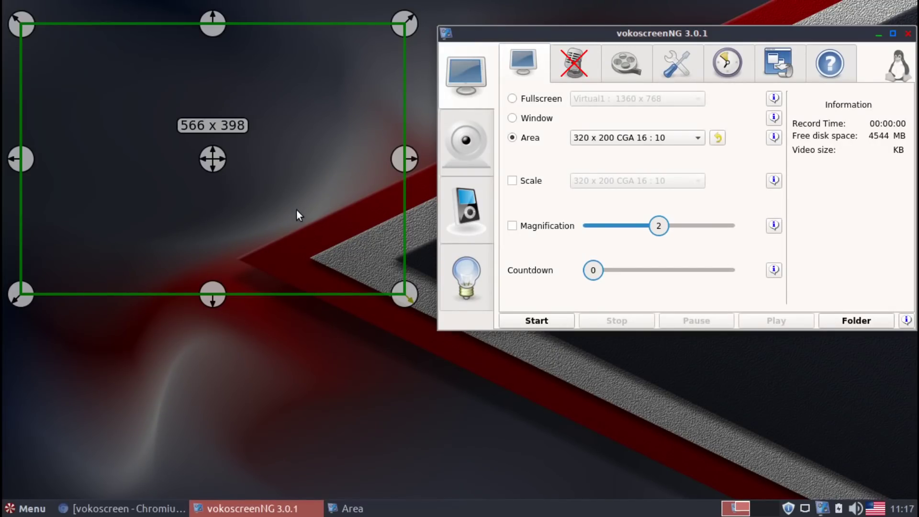
Set the capture mode to Fullscreen and the recording countdown to 5
left_click(513, 100)
left_click_drag(613, 33, 371, 61)
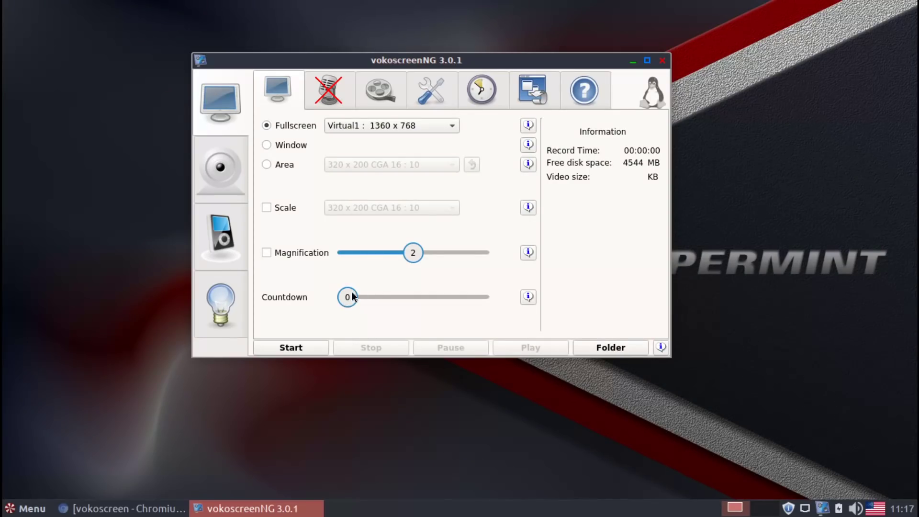
left_click_drag(349, 302, 361, 299)
Examine the audio source settings and the available video formats and video codecs without changing them
left_click(332, 95)
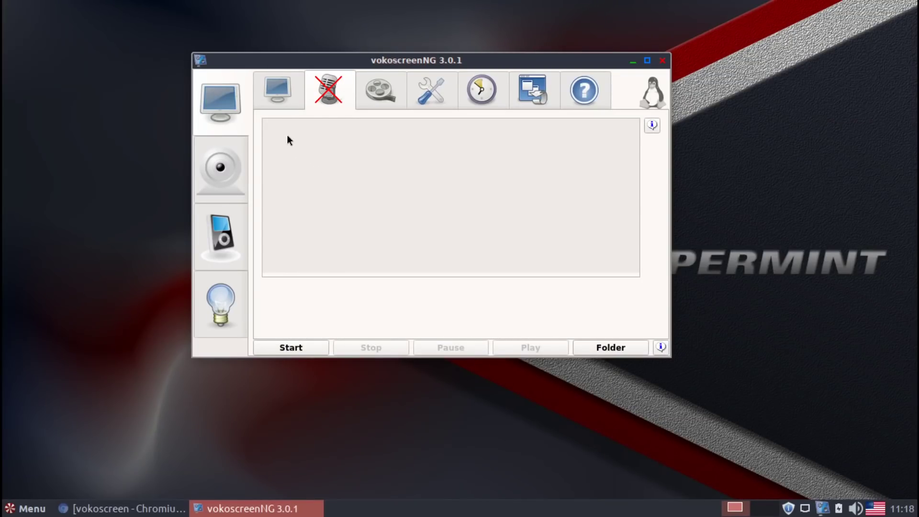
left_click(375, 90)
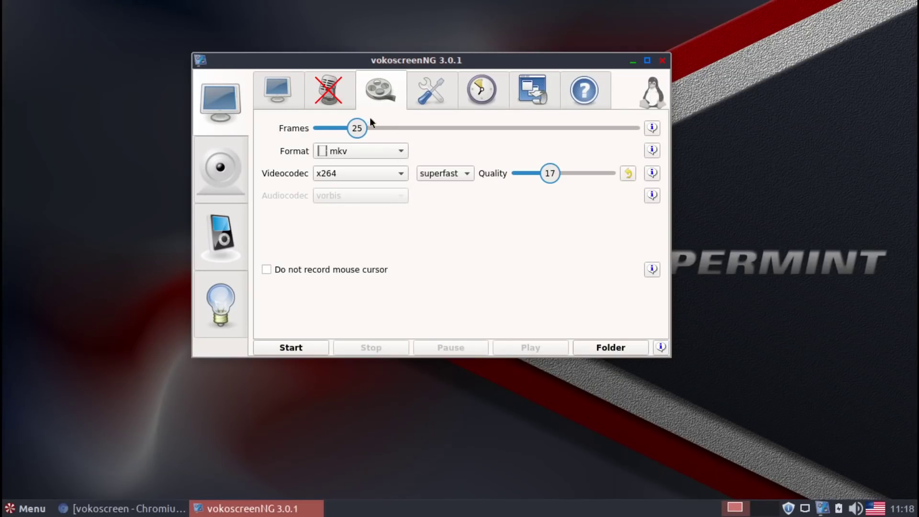
left_click(395, 151)
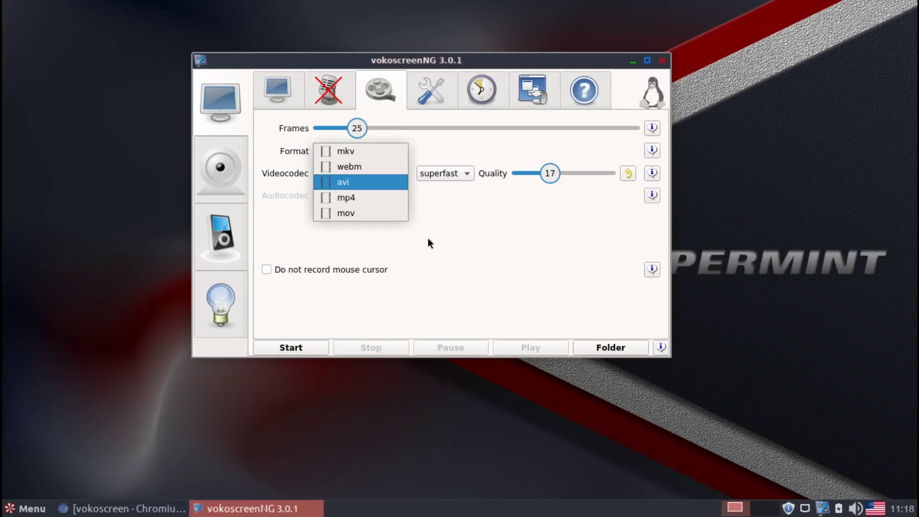
left_click(432, 243)
left_click(404, 174)
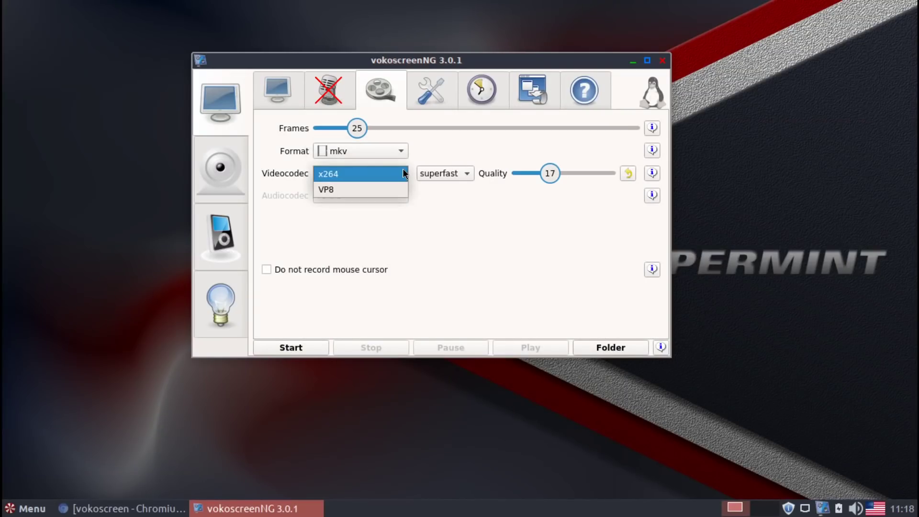
left_click(457, 240)
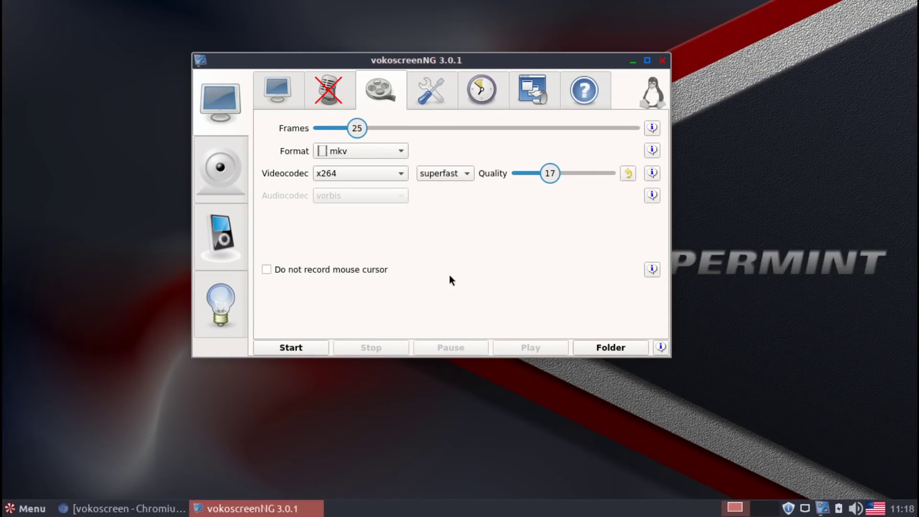
Review the video path and general recording options, revisit the other recorder settings, and check the camera options
left_click(445, 97)
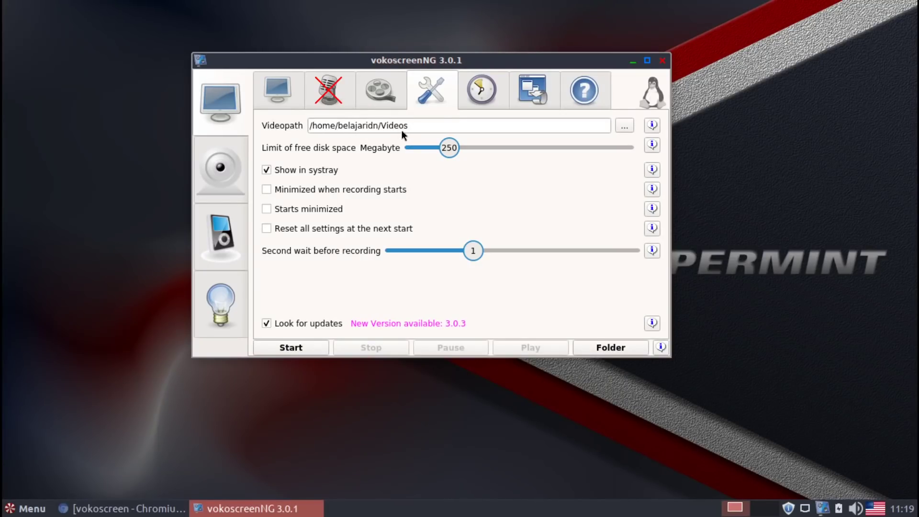
left_click(276, 95)
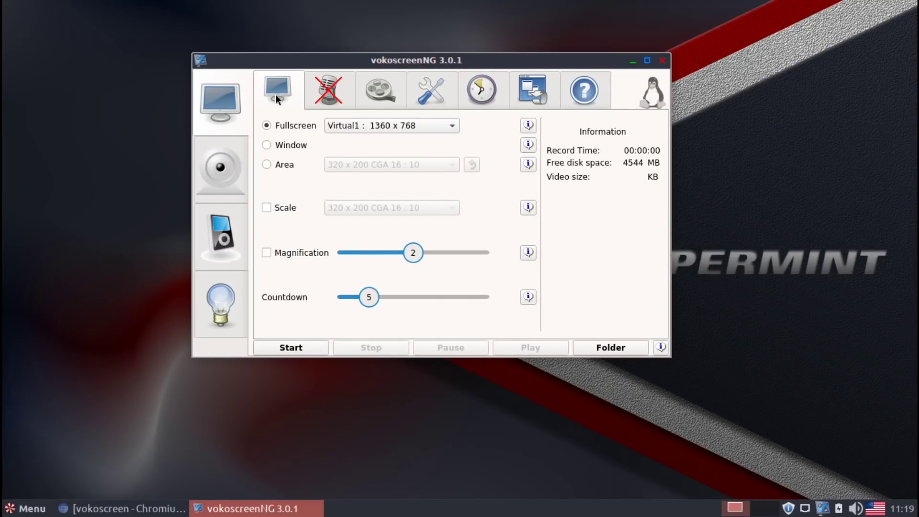
left_click(335, 97)
left_click(387, 93)
left_click(429, 87)
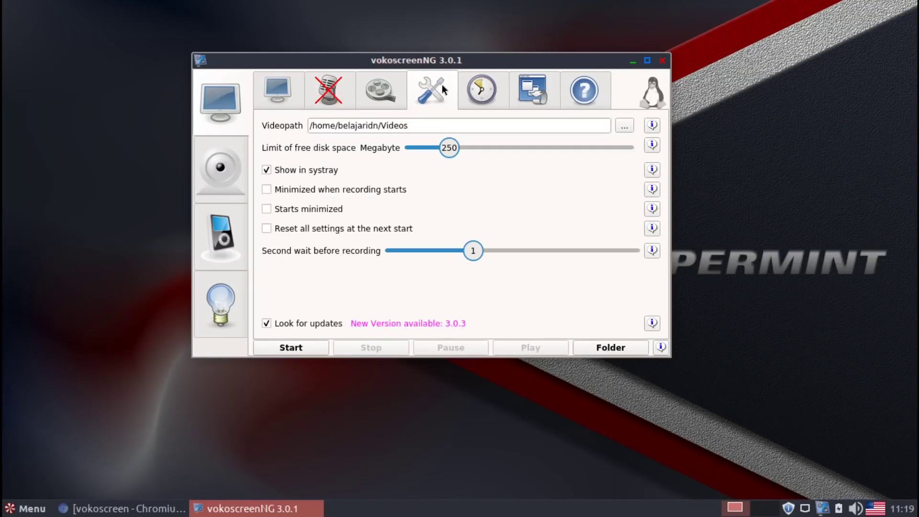
left_click(276, 94)
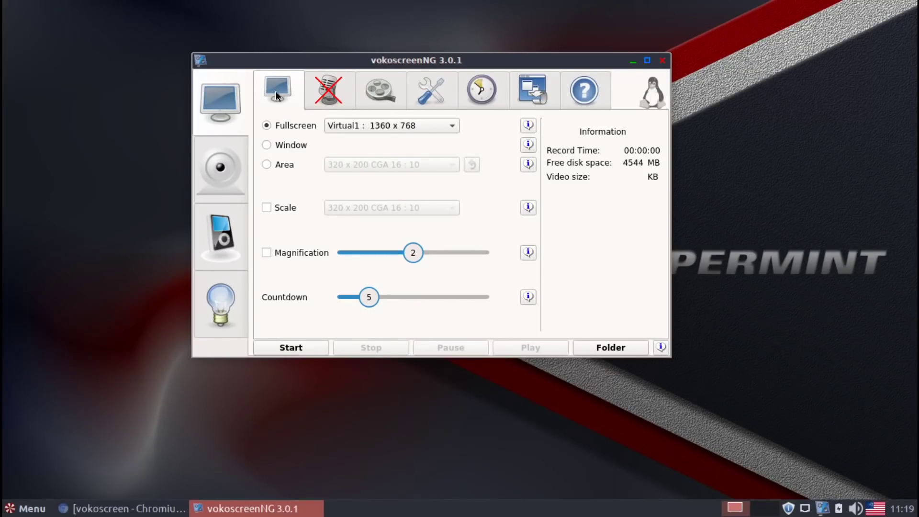
left_click(223, 166)
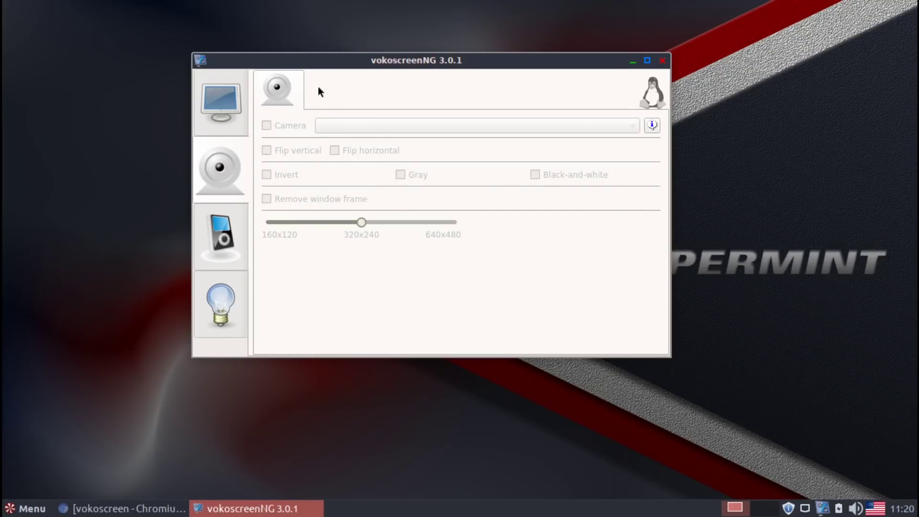
left_click(228, 99)
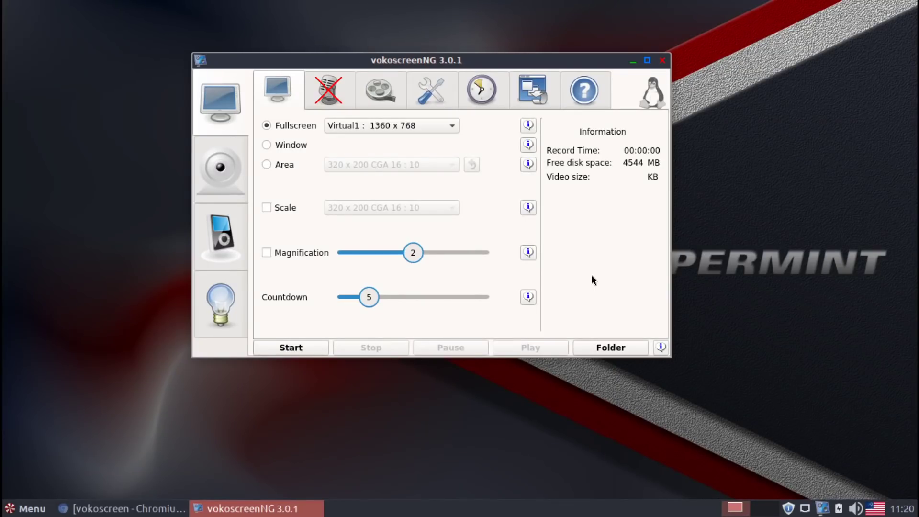
Start the fullscreen recording and minimize the vokoscreenNG window
left_click_drag(416, 57, 453, 71)
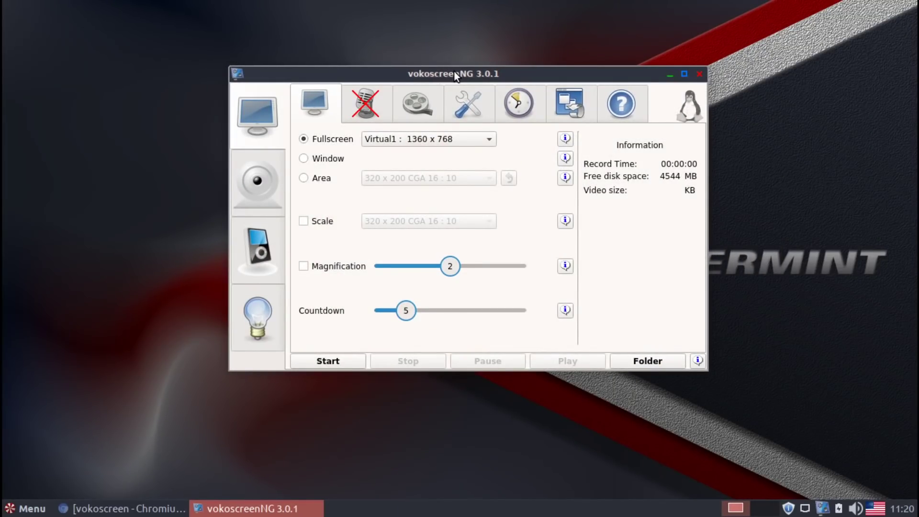
left_click(343, 361)
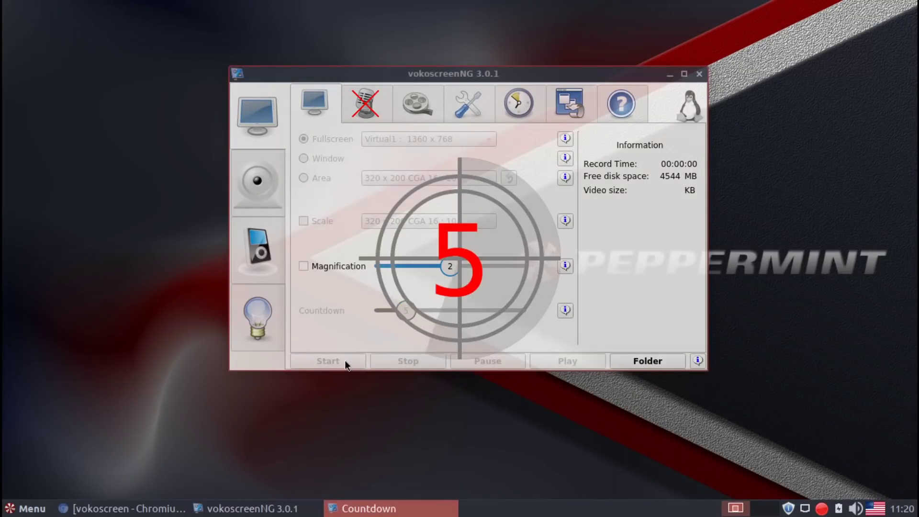
left_click(669, 79)
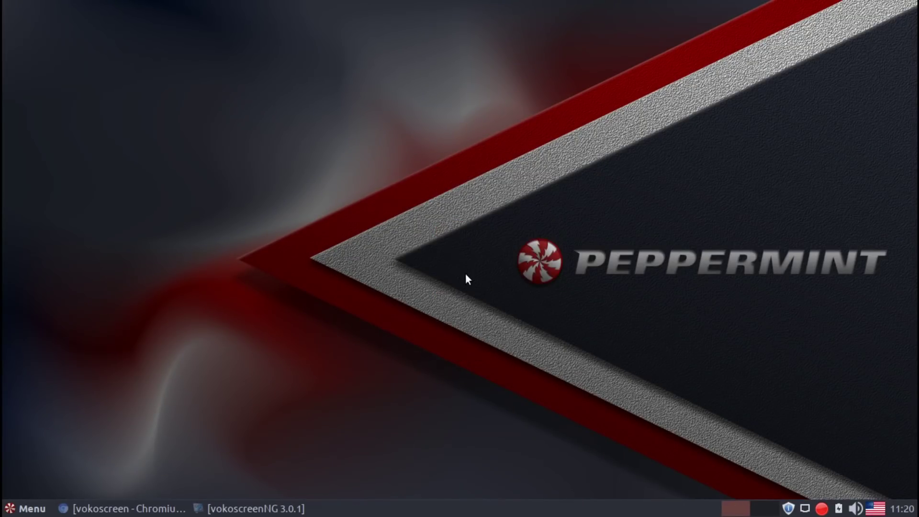
Switch to the 09_panduan_membuat_video_pembelajaran presentation in Chromium and browse its slides to slide 7, "Video Pembelajaran untuk Mengajar Online"
left_click(141, 510)
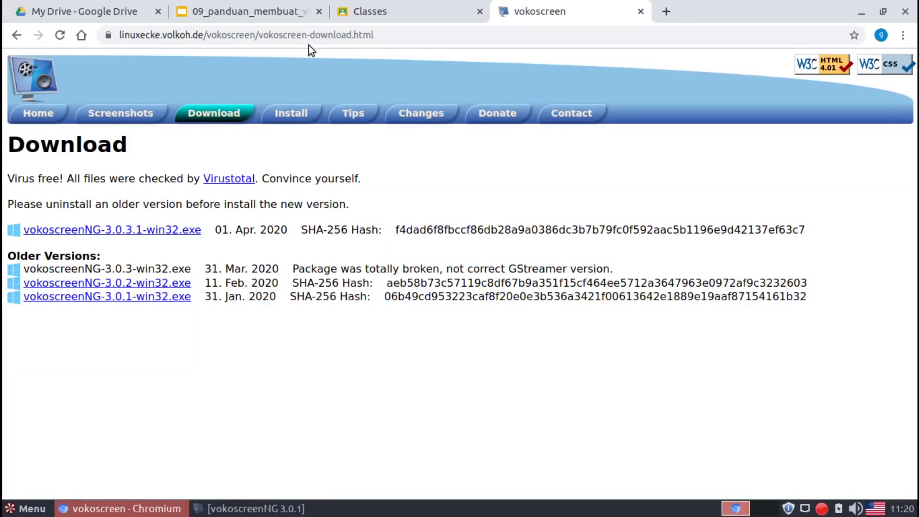
left_click(271, 4)
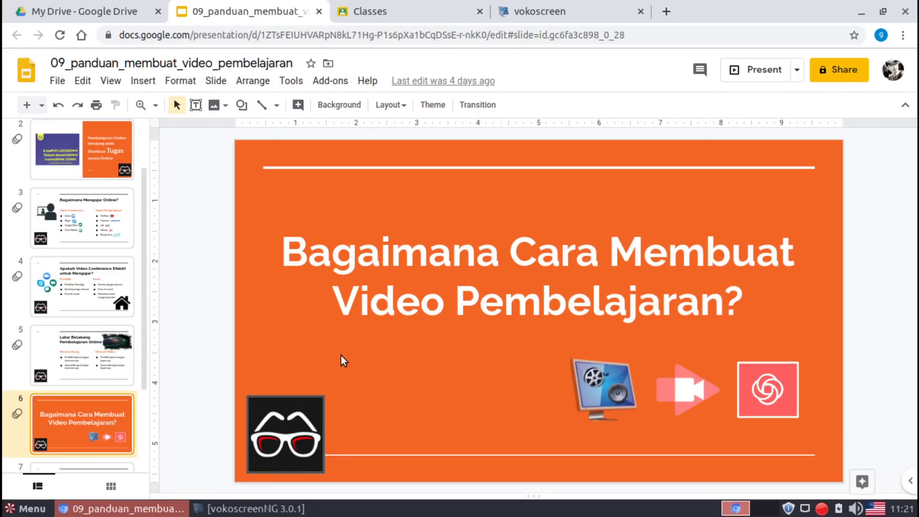
left_click(88, 214)
left_click(89, 306)
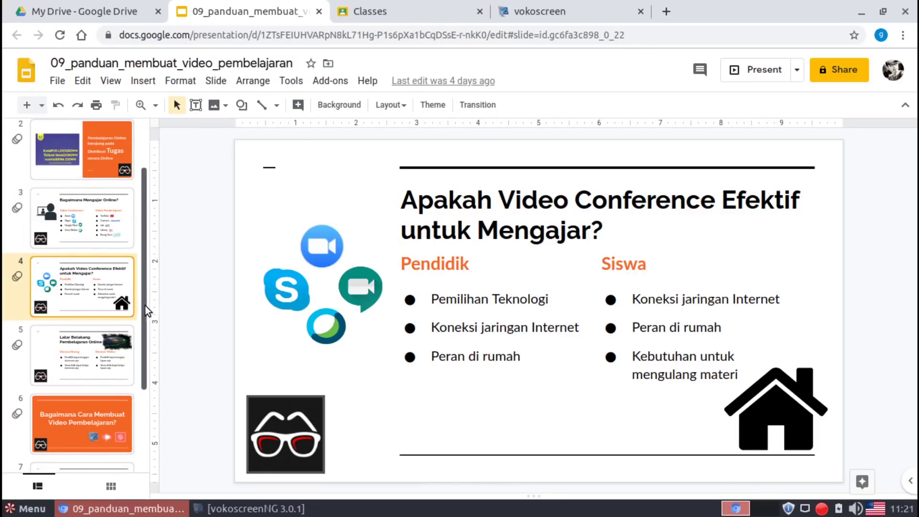
left_click_drag(145, 306, 138, 375)
left_click(113, 324)
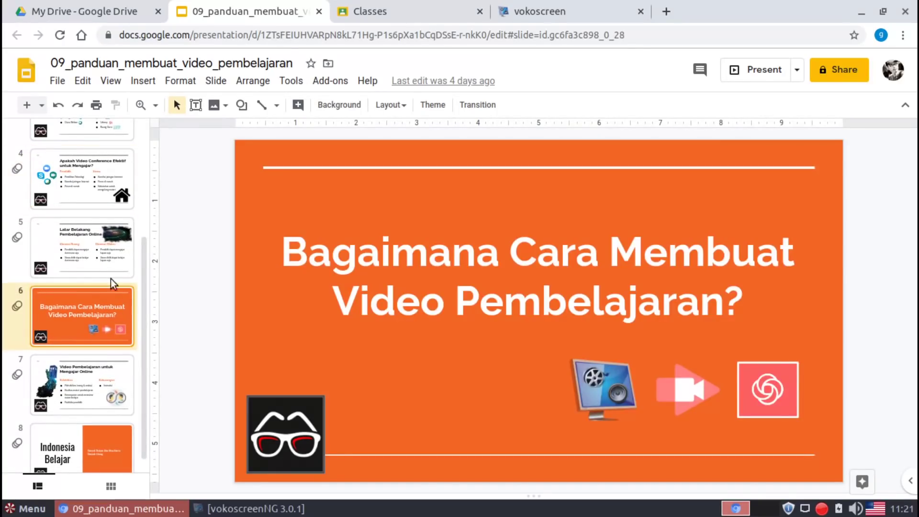
left_click(109, 248)
left_click(96, 379)
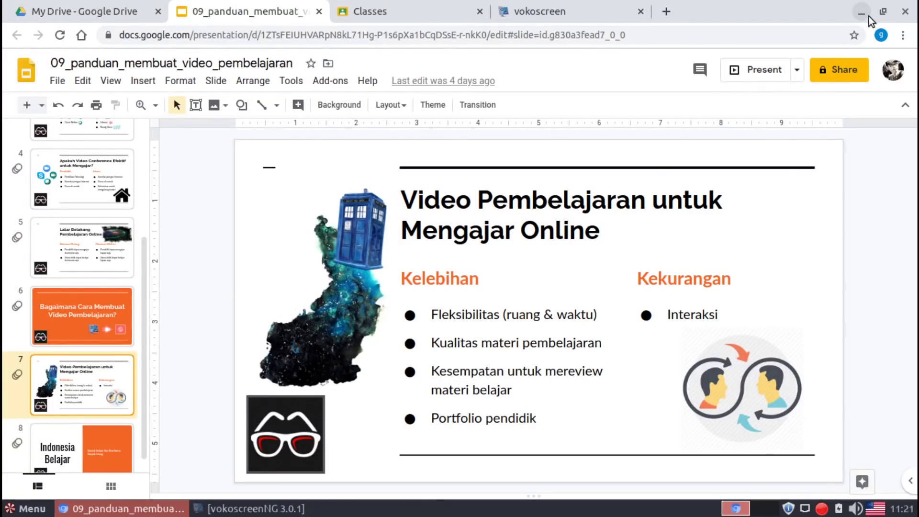
Present the slides full screen from slide 7 and go back to the "Latar Belakang Pembelajaran Online" slide
left_click(765, 71)
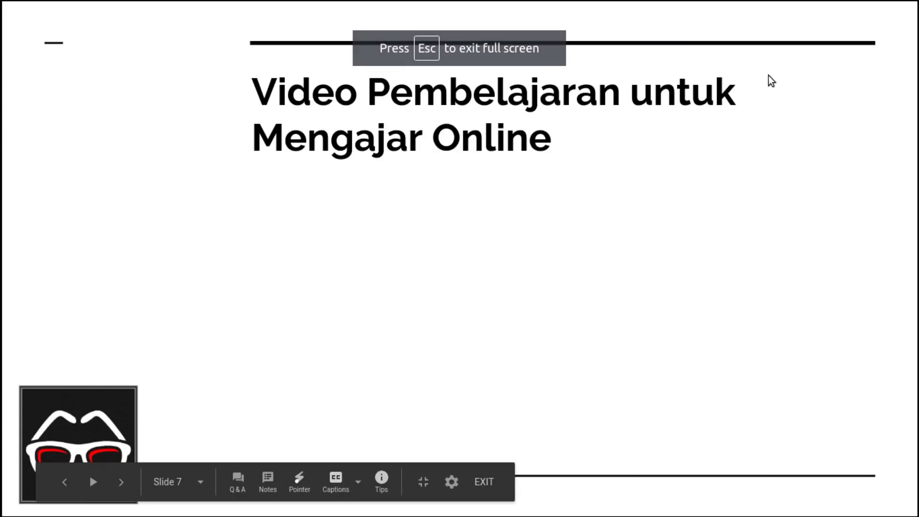
key("Left")
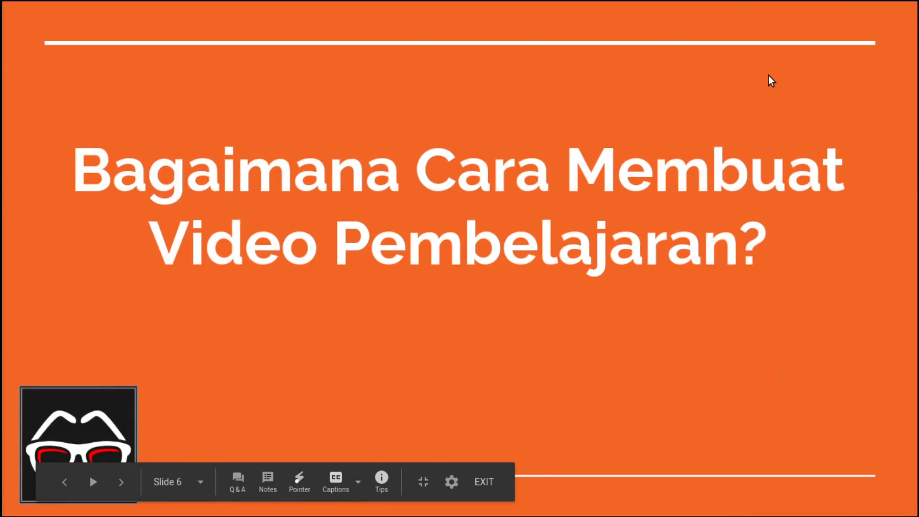
key("Left")
key("Left")
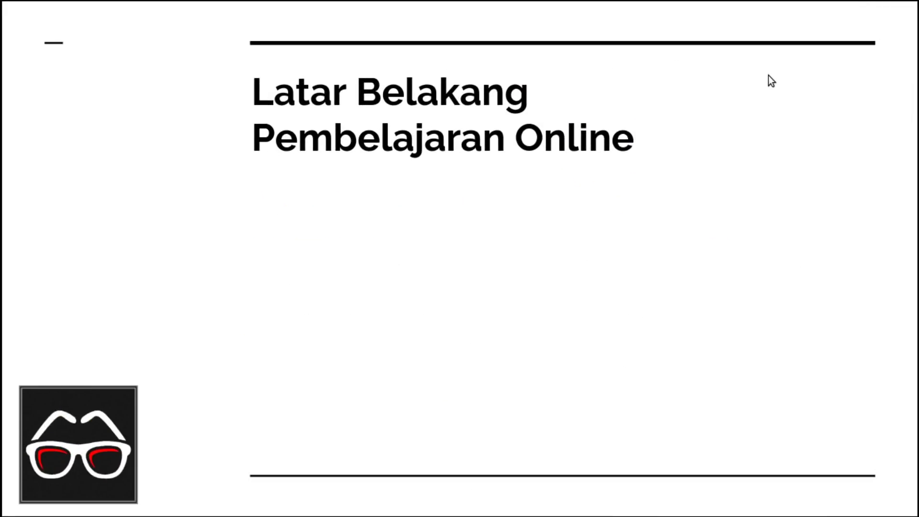
Go back to the "Apakah Video Conference Efektif untuk Mengajar?" slide, exit the presentation, switch to vokoscreenNG and stop the recording
key("Left")
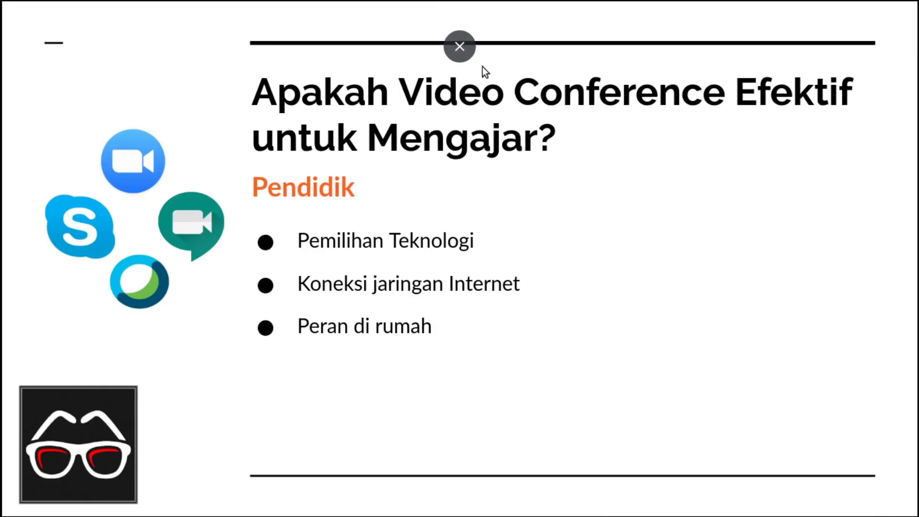
left_click(461, 55)
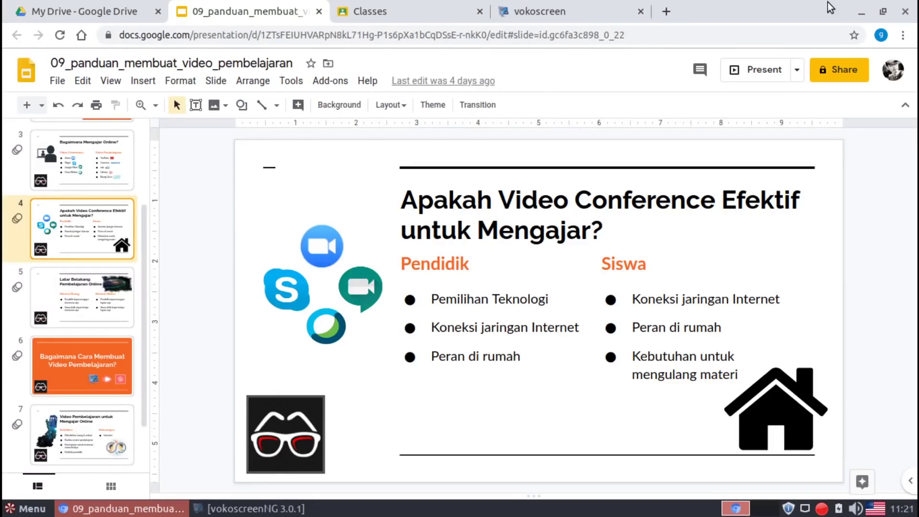
left_click(861, 12)
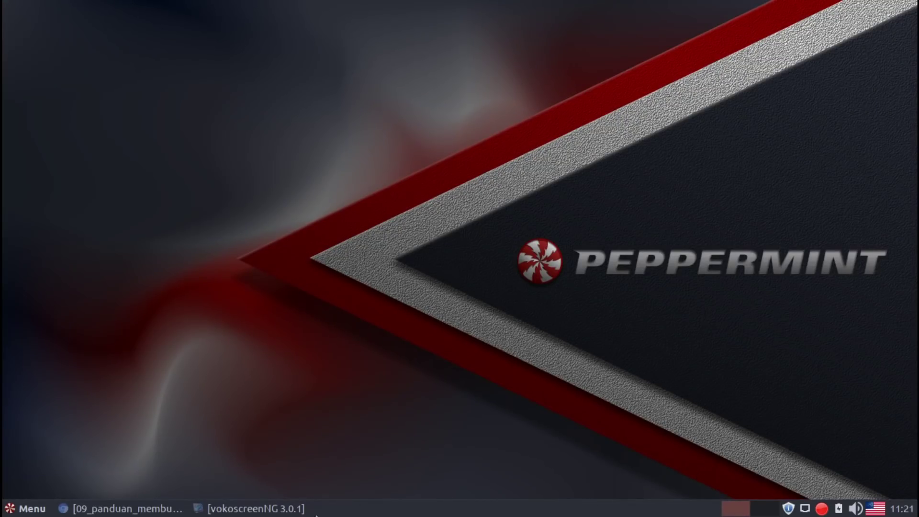
left_click(250, 510)
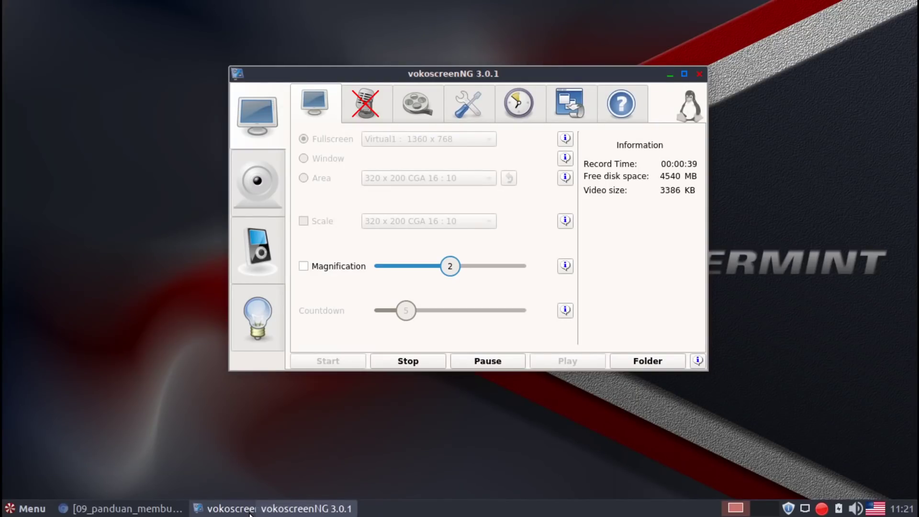
left_click(420, 367)
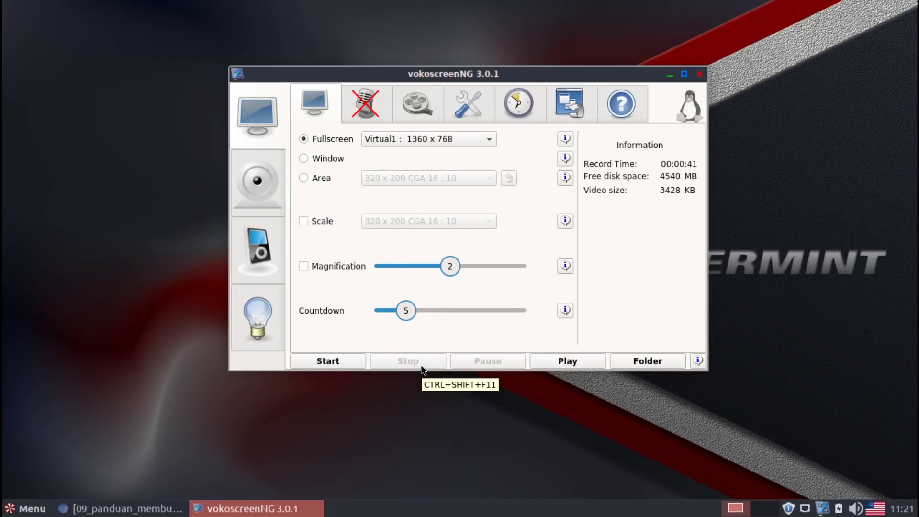
Play back the new recording in the built-in player, stop it, and return to the screen recording settings
left_click(570, 364)
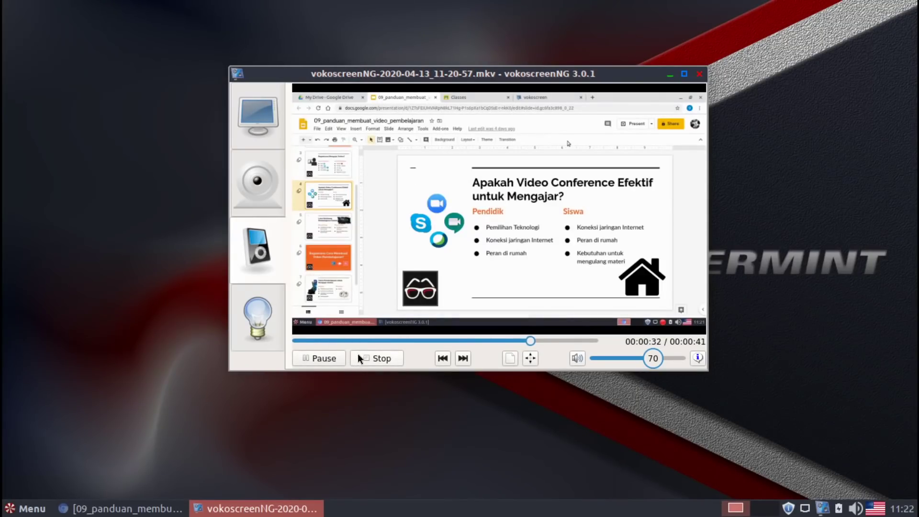
left_click(382, 357)
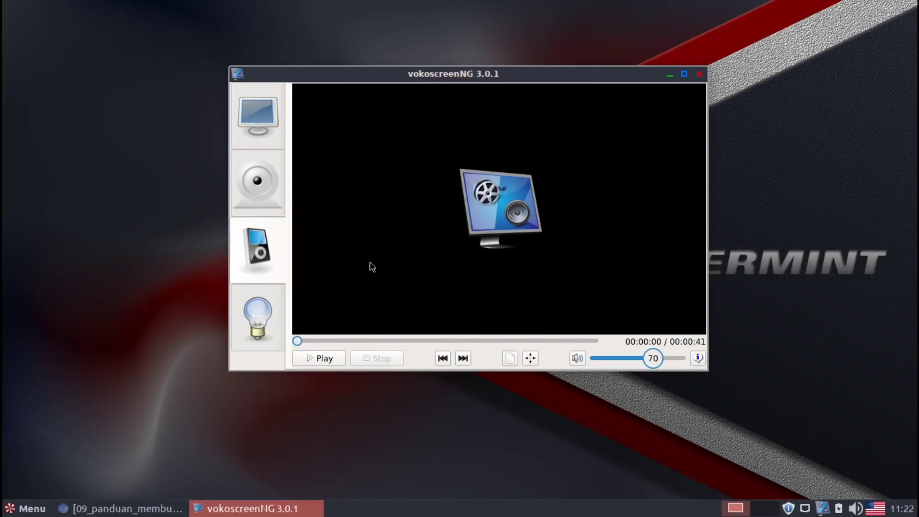
left_click(253, 115)
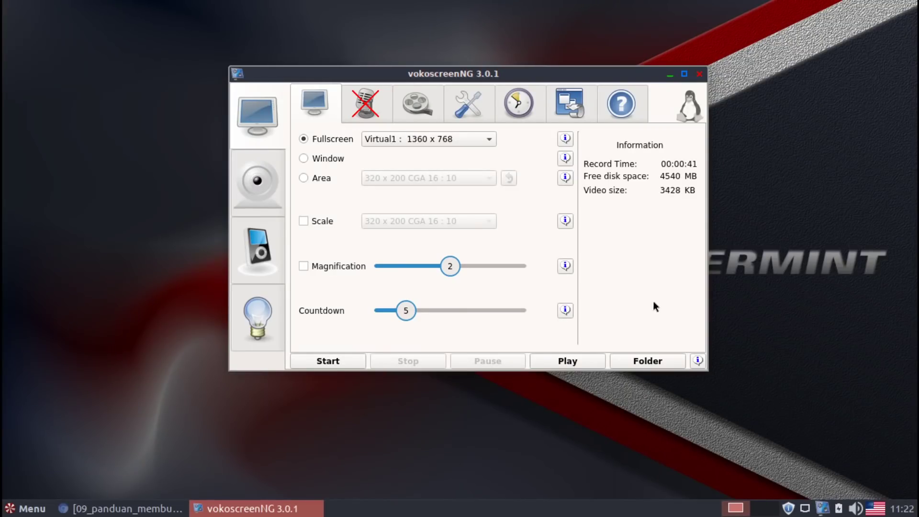
Open the folder that holds the recordings and look over the file actions for the new .mkv video
left_click(651, 361)
left_click(622, 304)
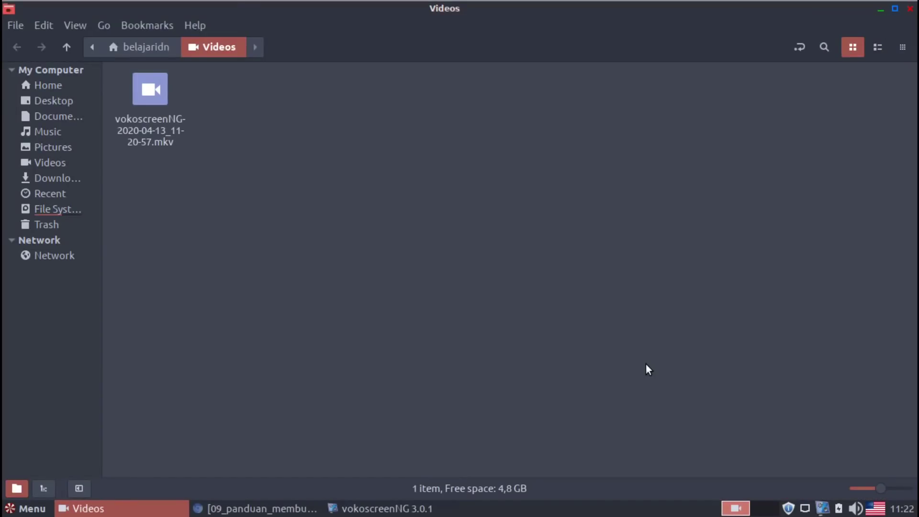
left_click(153, 115)
left_click(251, 202)
left_click(155, 102)
right_click(155, 142)
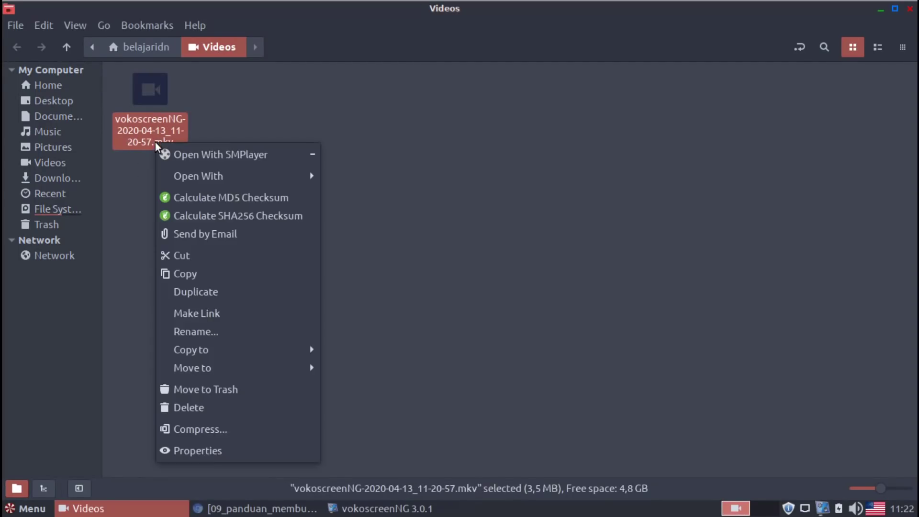
left_click(264, 99)
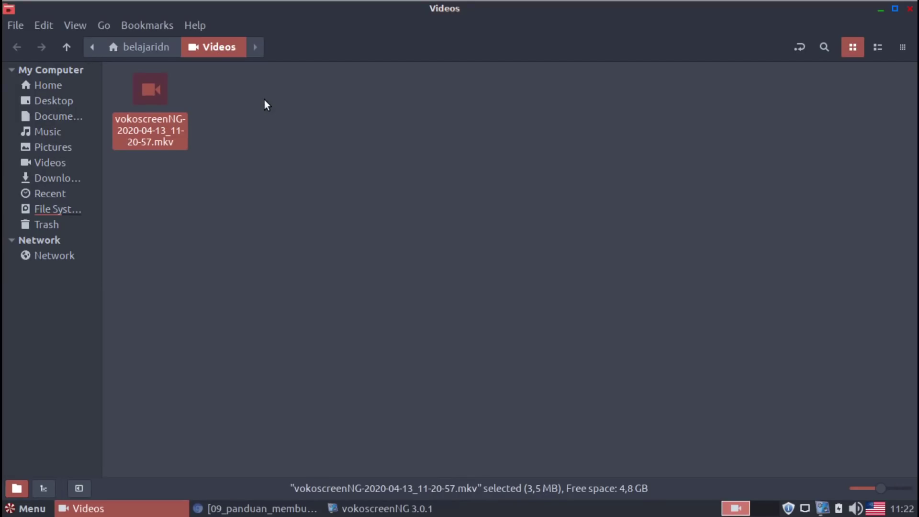
left_click(262, 165)
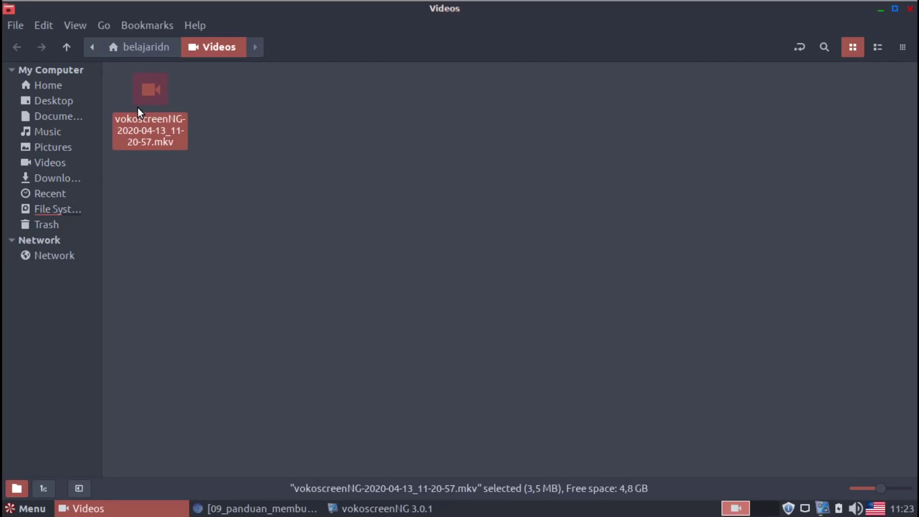
Rename the recorded video file to "video pembelajaran 01.mkv" and minimize the file manager
left_click(208, 186)
left_click(154, 131)
right_click(154, 131)
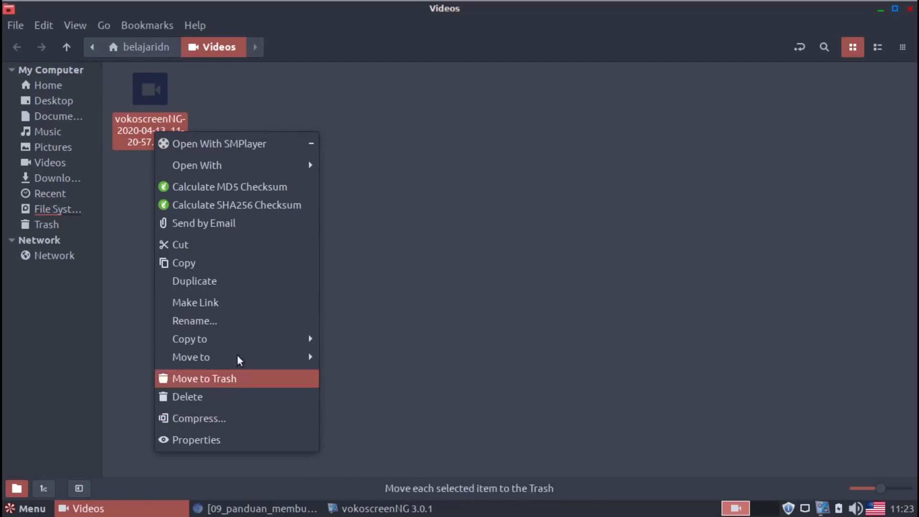
left_click(221, 321)
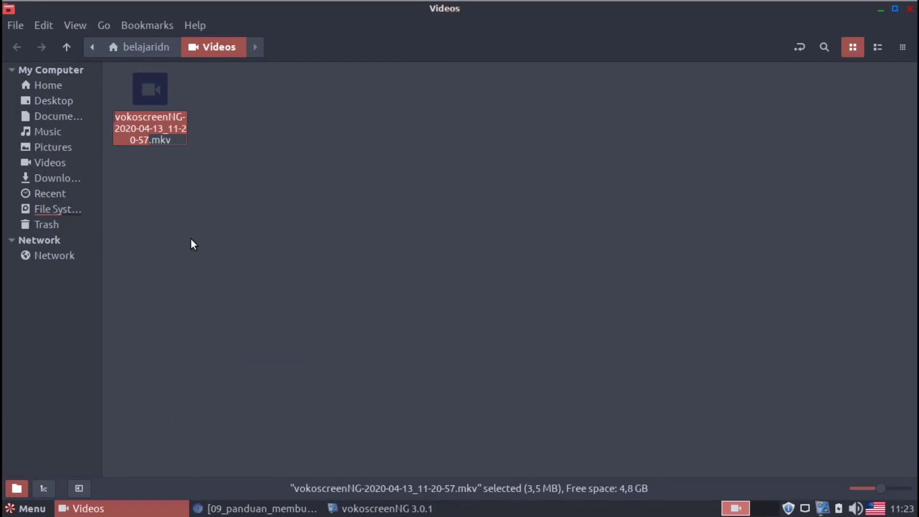
type("video pemb")
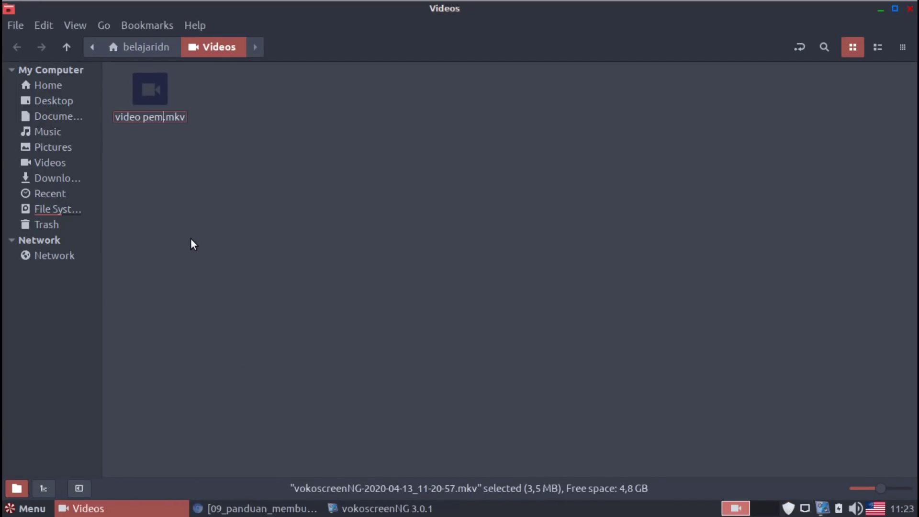
type("elajaran 01")
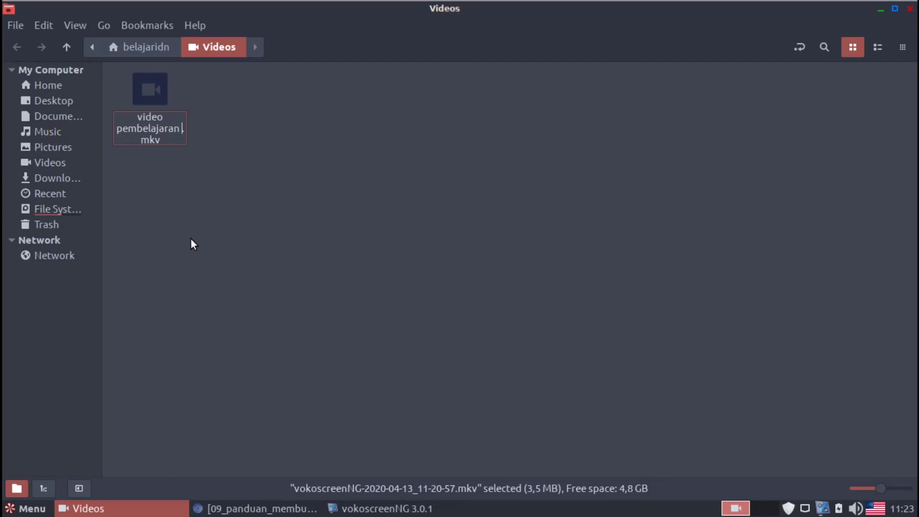
key("Return")
left_click(260, 240)
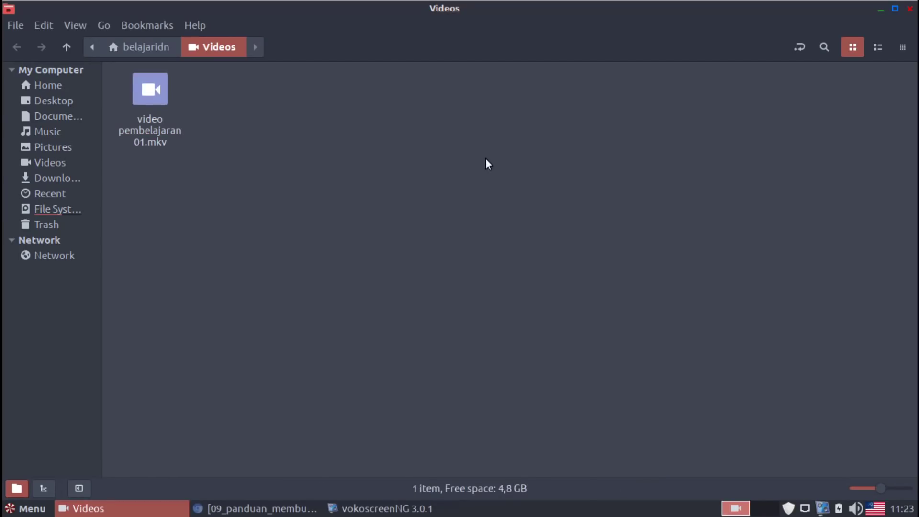
left_click(878, 13)
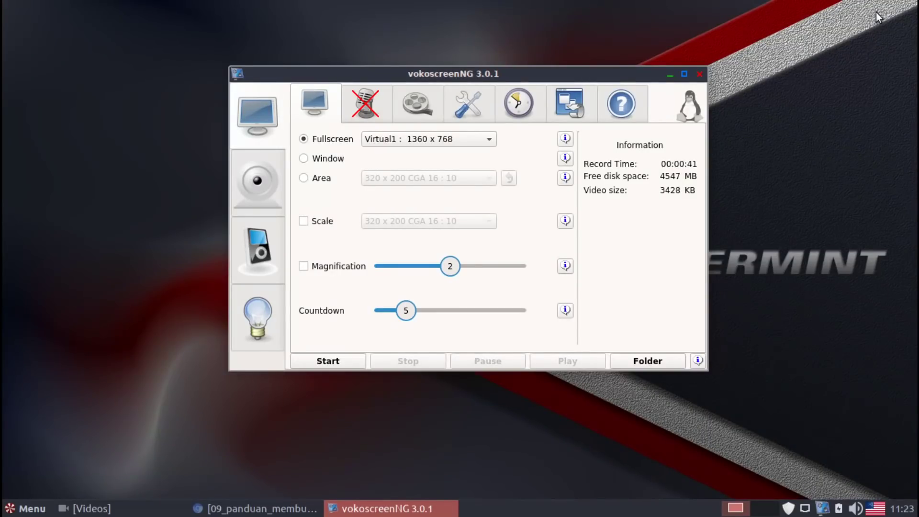
Switch to Google Classroom in Chromium and open the Classwork page of the Biologi class
left_click(239, 509)
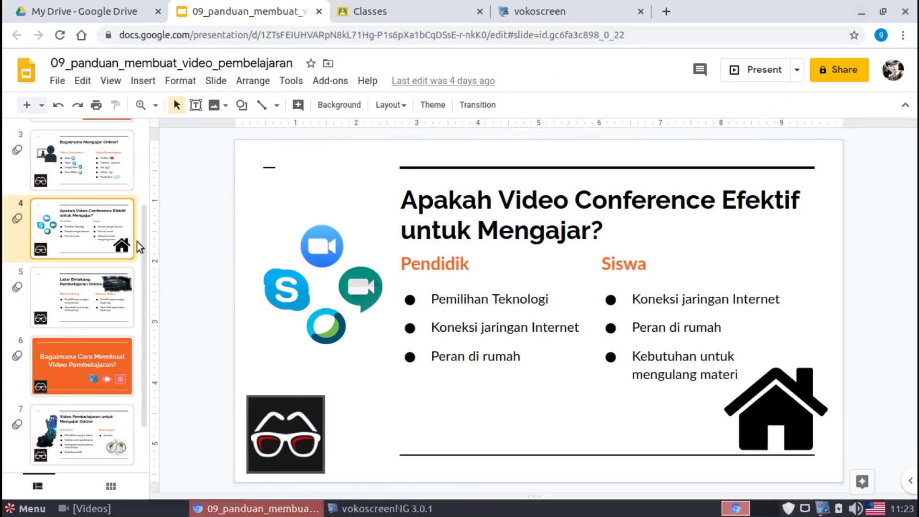
left_click(368, 12)
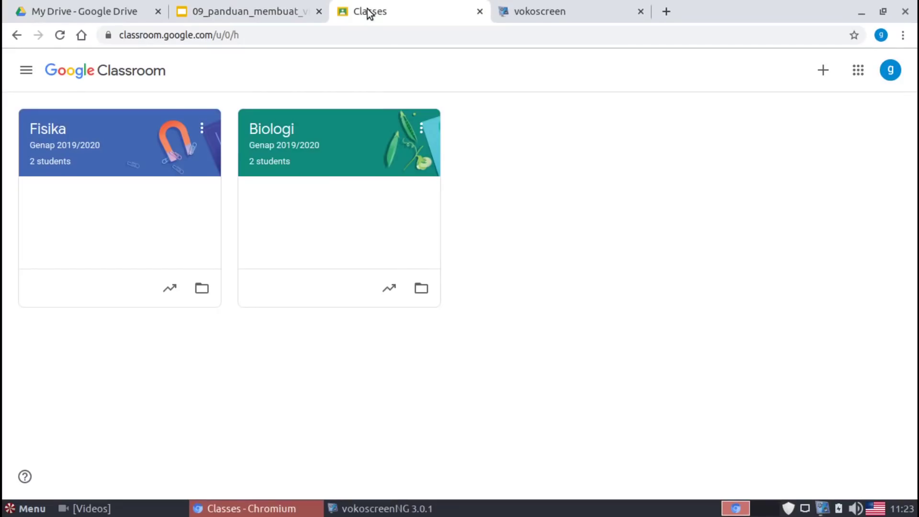
left_click(887, 77)
left_click(568, 139)
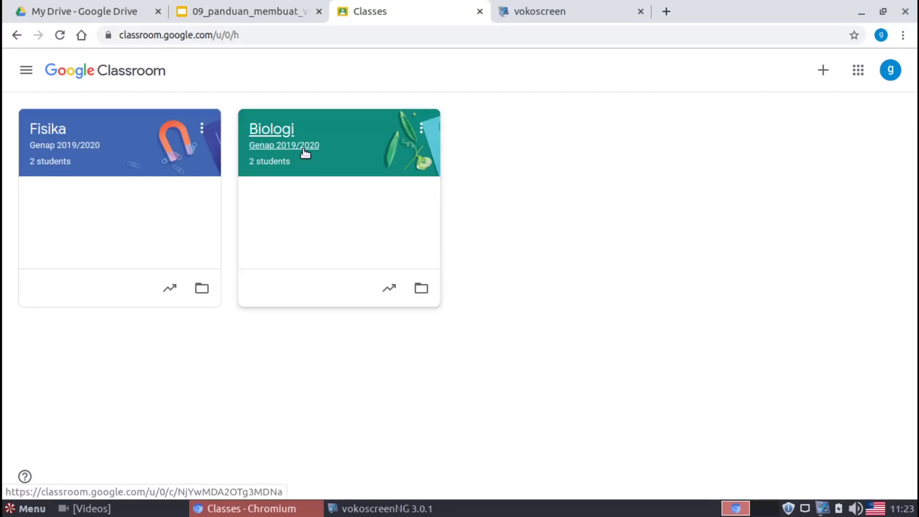
left_click(282, 142)
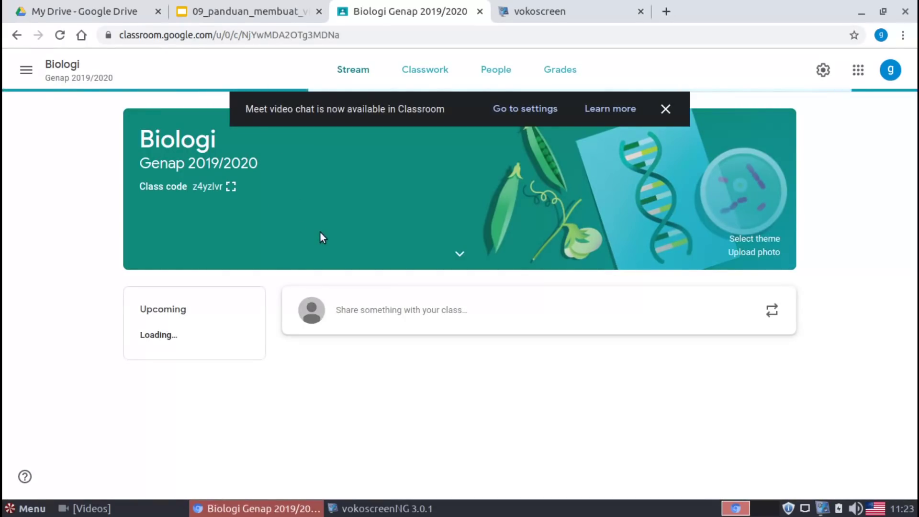
left_click(421, 70)
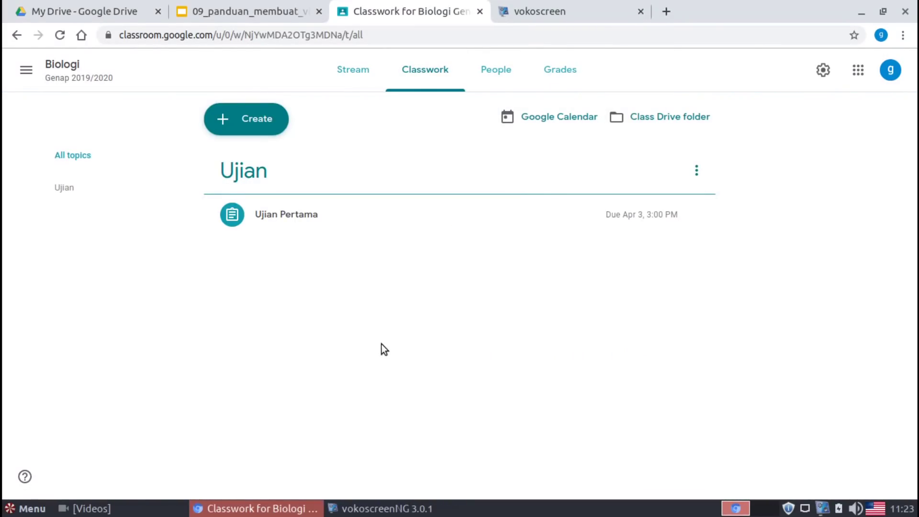
Add a classwork topic named "Video pembelajaran" to the Biologi class
left_click(234, 117)
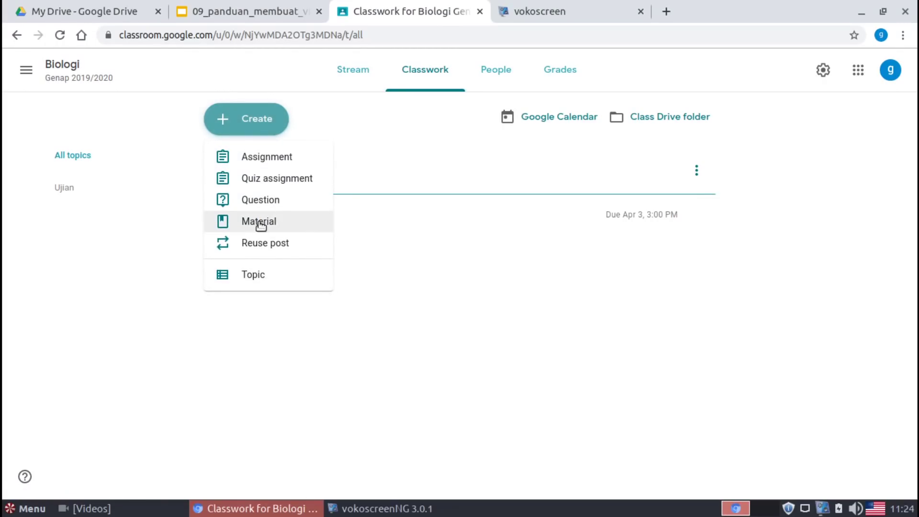
left_click(268, 278)
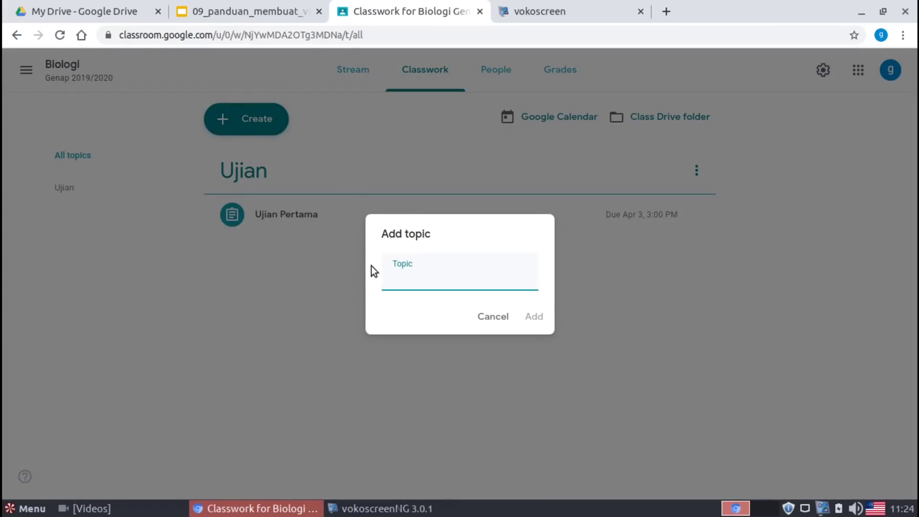
type("Video pembelajaran")
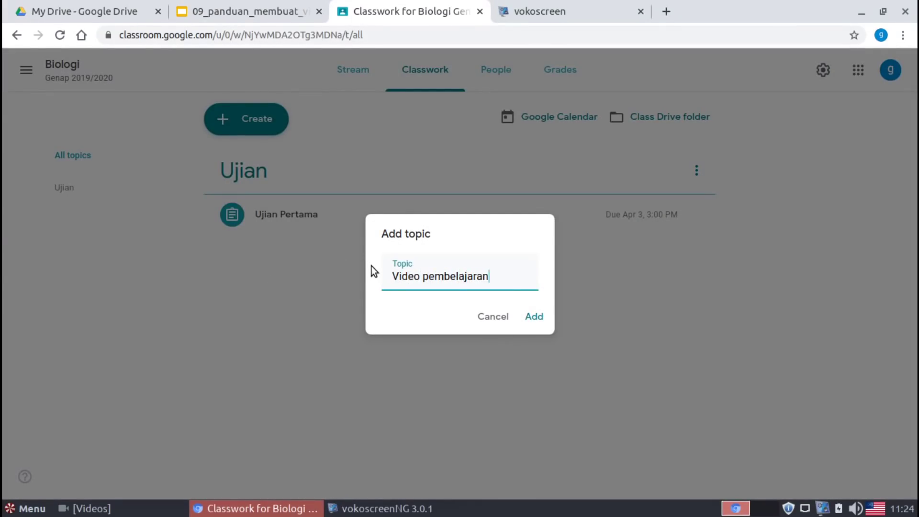
left_click(536, 321)
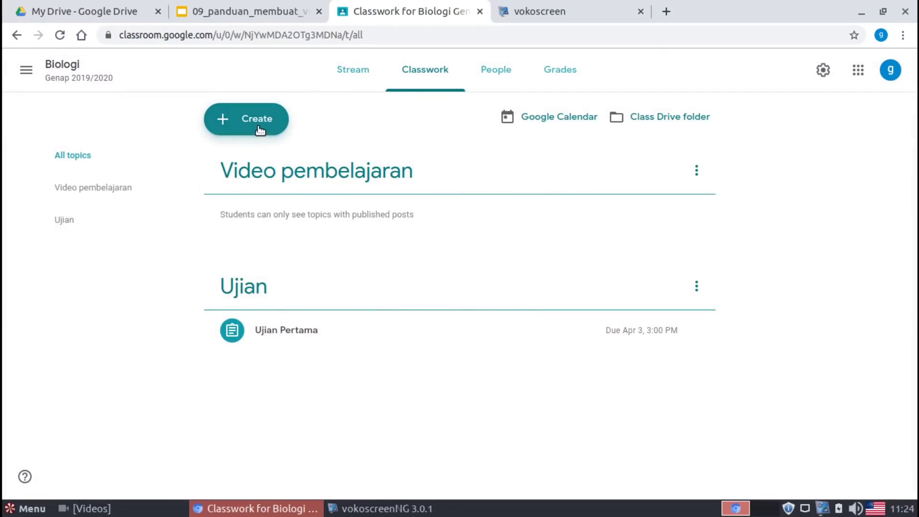
Create a new classwork material with the title "Video Pembelajaran Pertama"
left_click(259, 130)
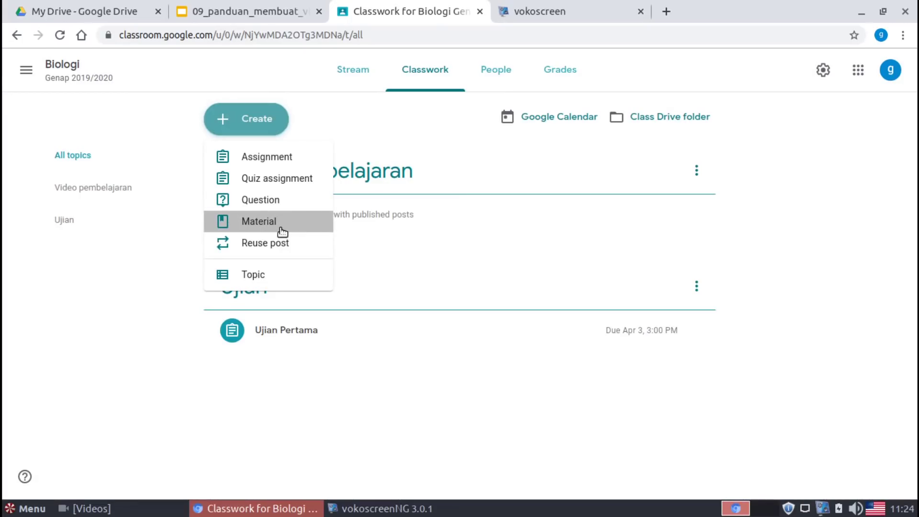
left_click(281, 225)
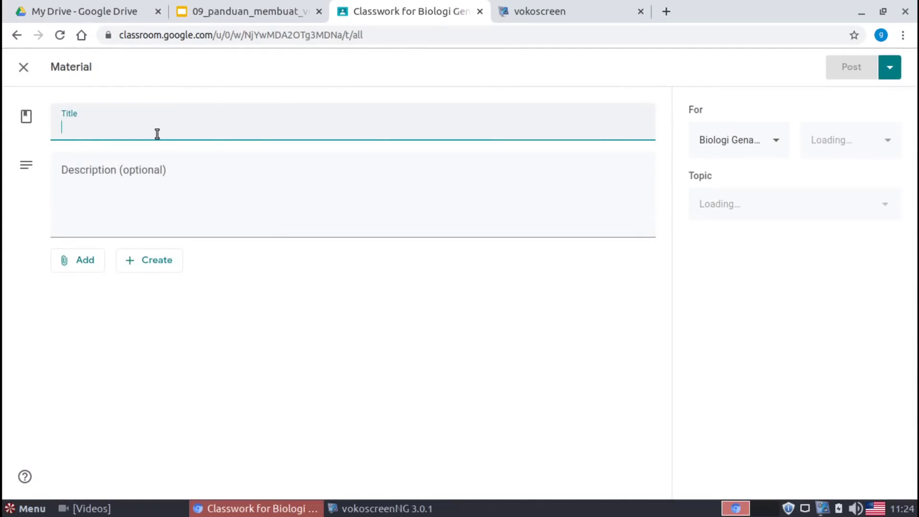
type("Video Oe")
key("BackSpace")
key("BackSpace")
type("Pembelaj")
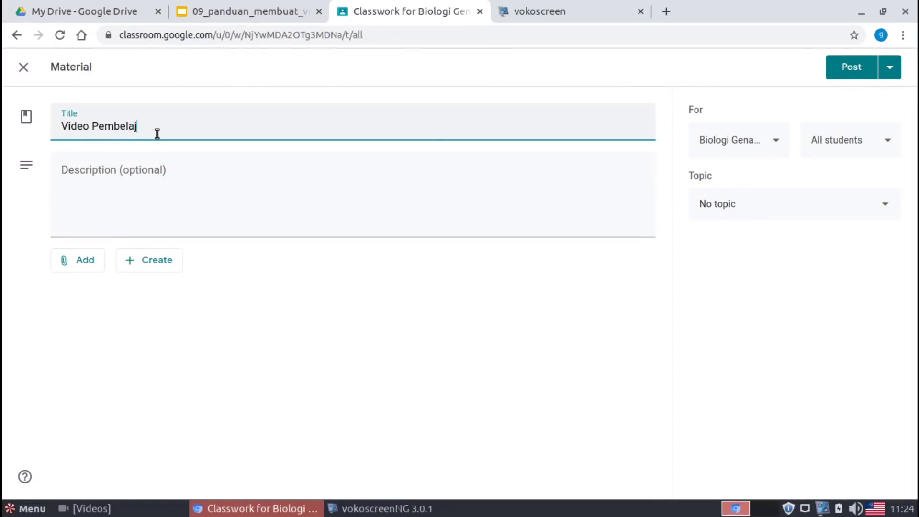
type("aran Pertama")
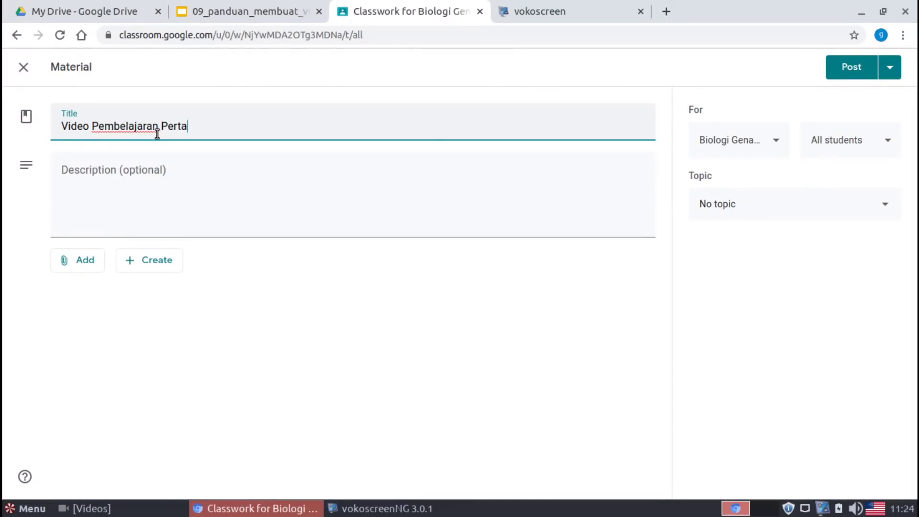
left_click(157, 148)
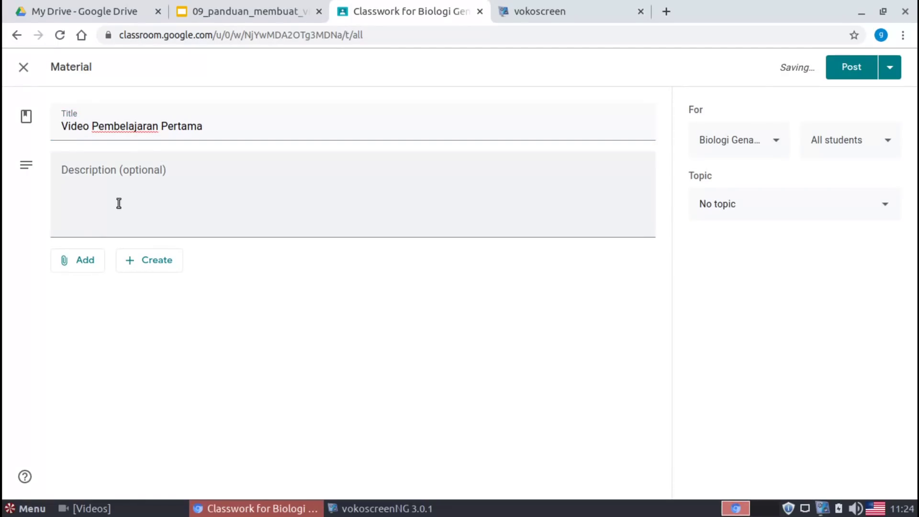
Attach the file "video pembelajaran 01.mkv" from the Videos folder to the material
left_click(86, 267)
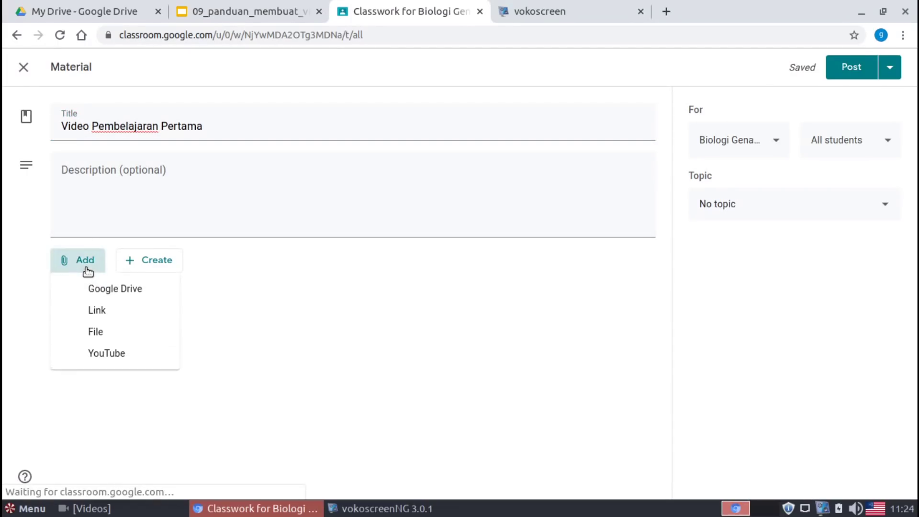
left_click(108, 333)
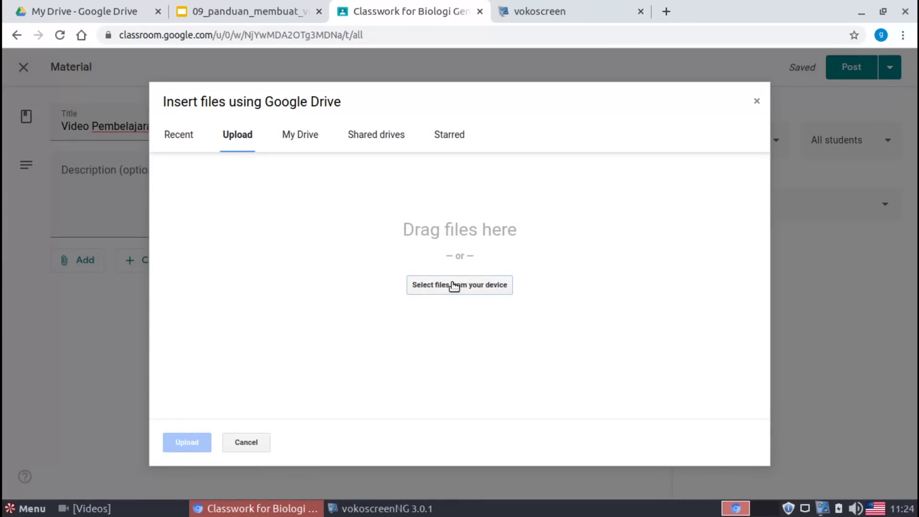
left_click(455, 285)
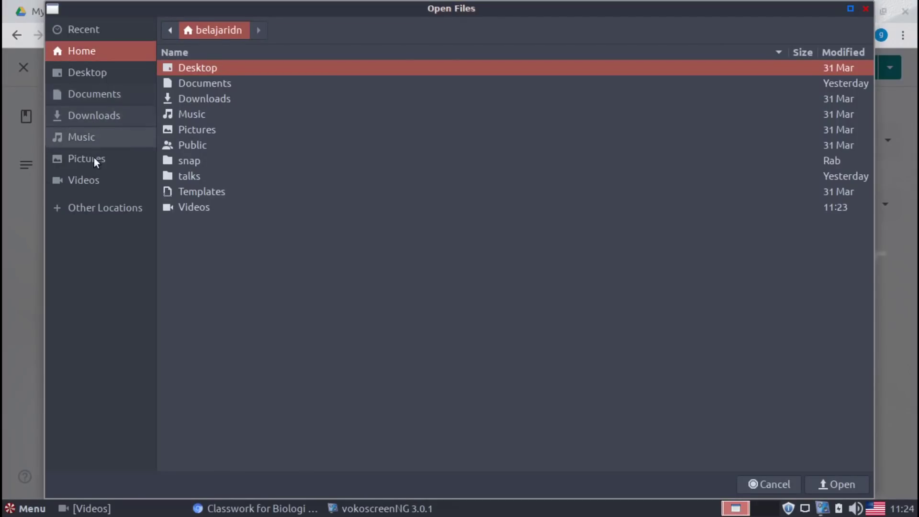
left_click(96, 178)
double_click(230, 71)
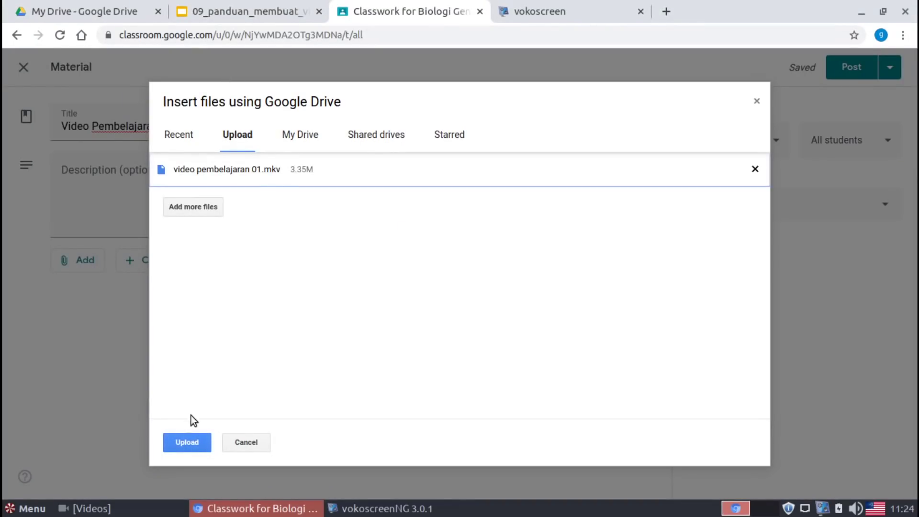
left_click(189, 443)
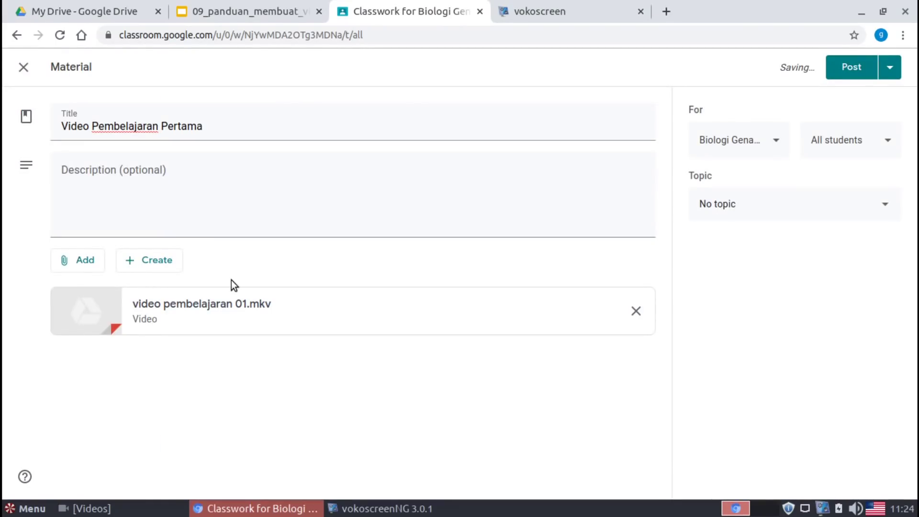
Add the description "Siswa dimohon untuk mempelajari materi yang disampaikan melalui video pembelajaran ini." and post the material
left_click(130, 177)
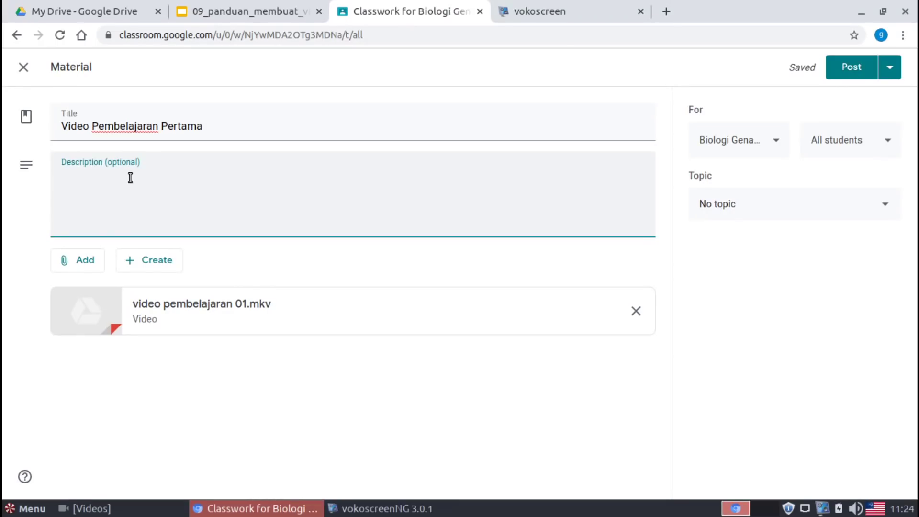
type("Siswa di")
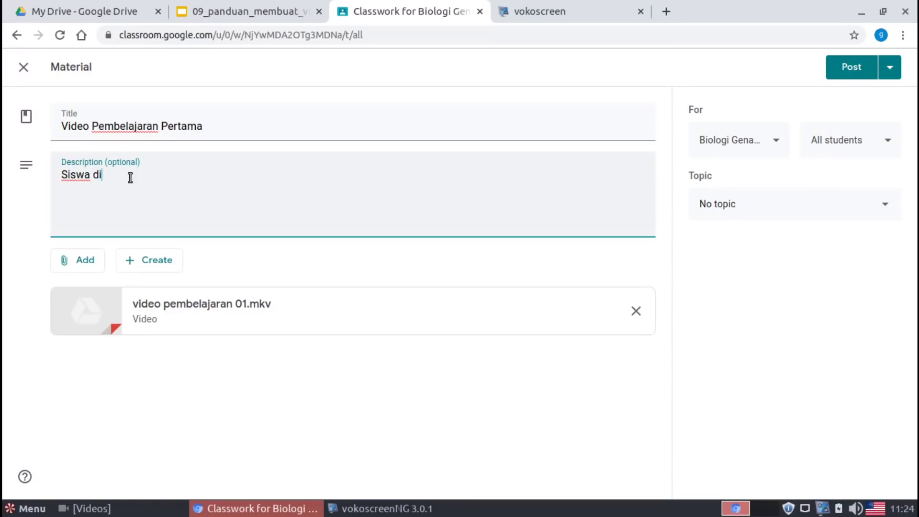
type("mohon untuk ")
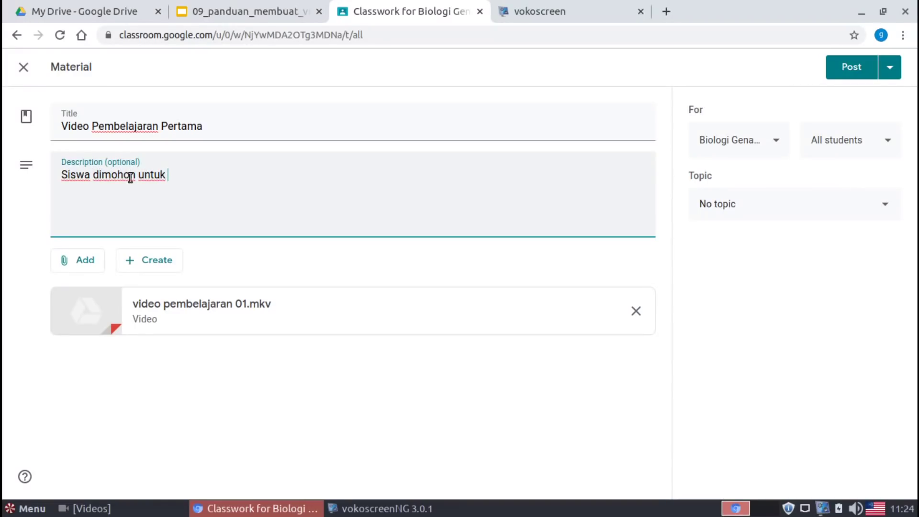
type("mempelajari")
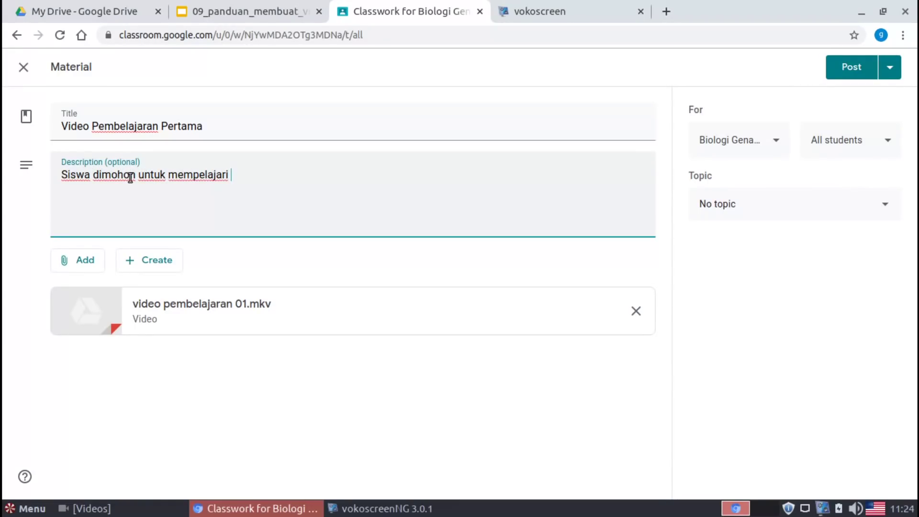
type(" materi yang disa")
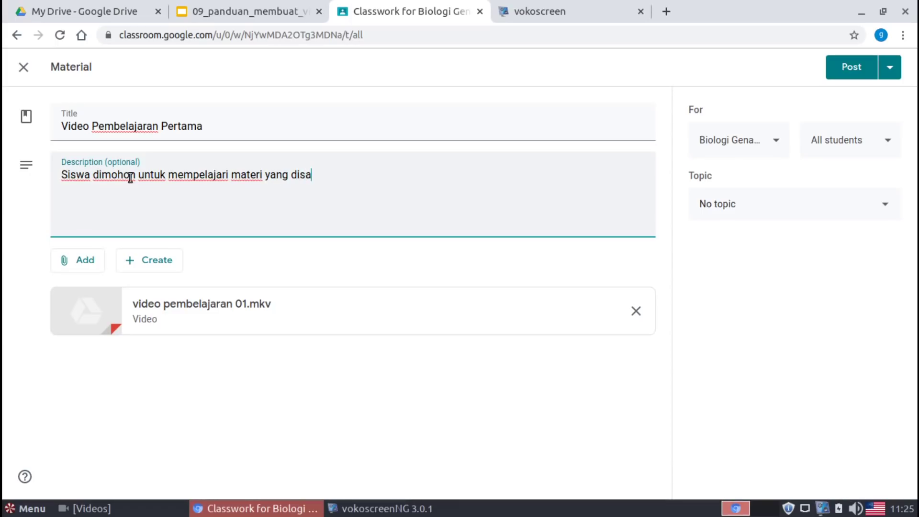
type("mpaikkan")
key("BackSpace")
key("BackSpace")
key("BackSpace")
type("an melalui ")
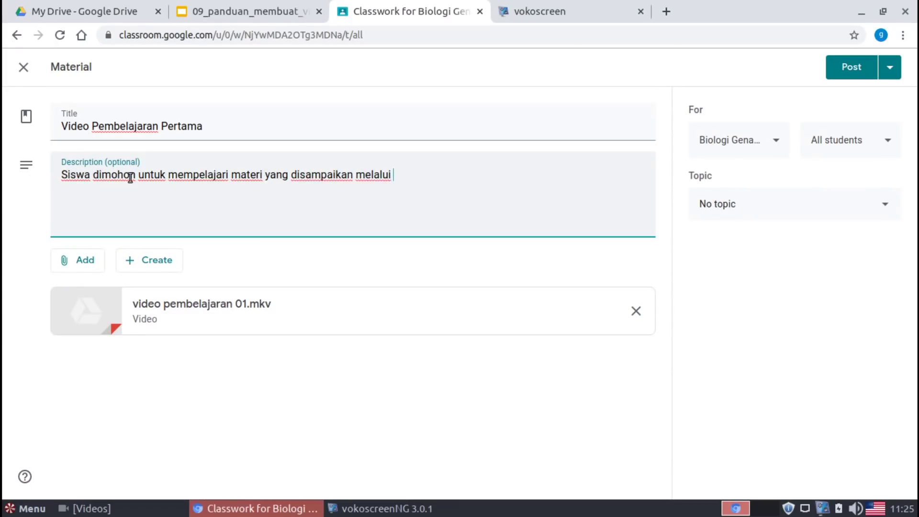
type("video pembelajaran ti")
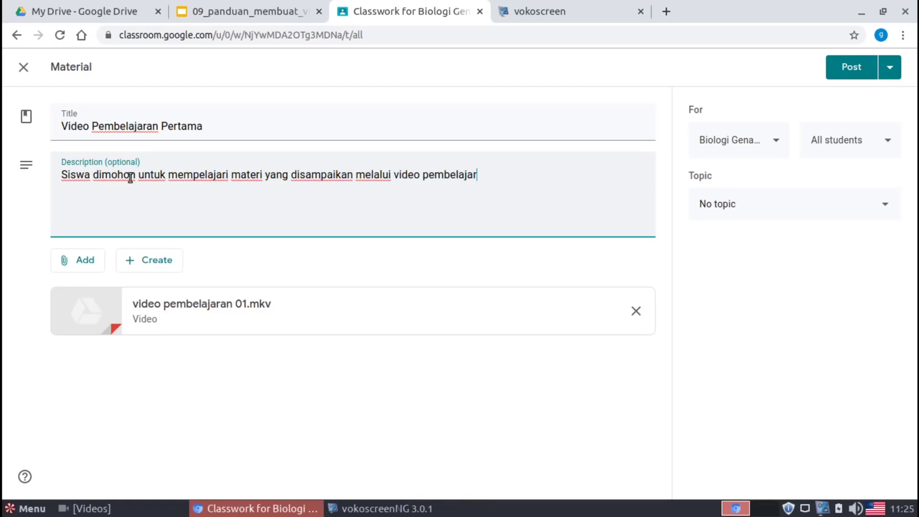
key("BackSpace")
key("BackSpace")
type("ini.")
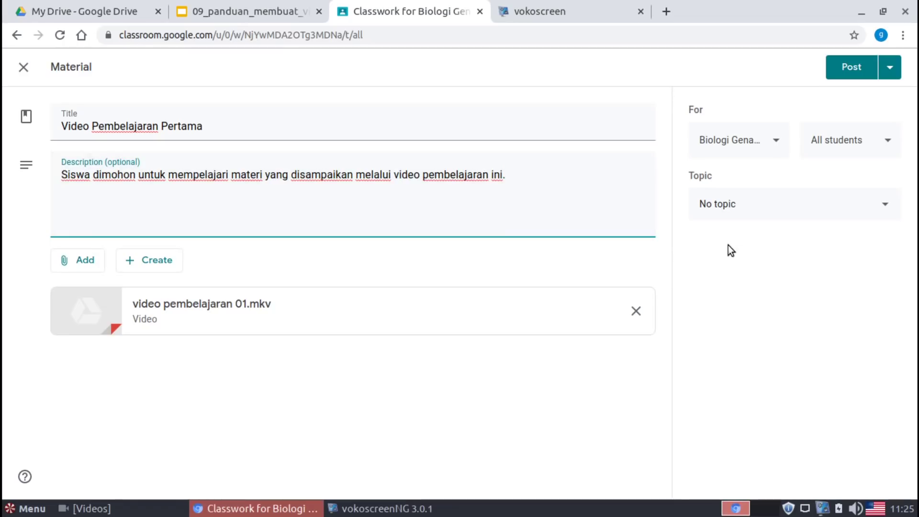
left_click(855, 72)
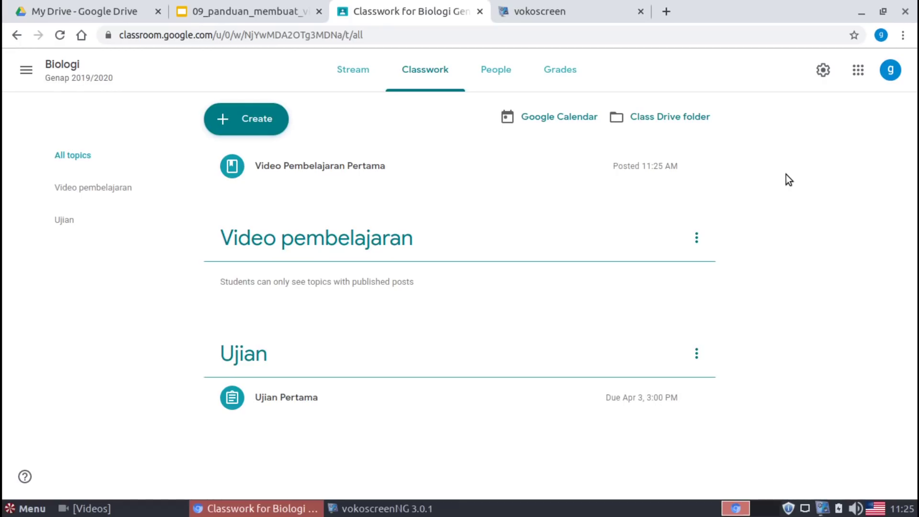
Minimize the browser, close vokoscreenNG, and return to the Chromium window
left_click(862, 12)
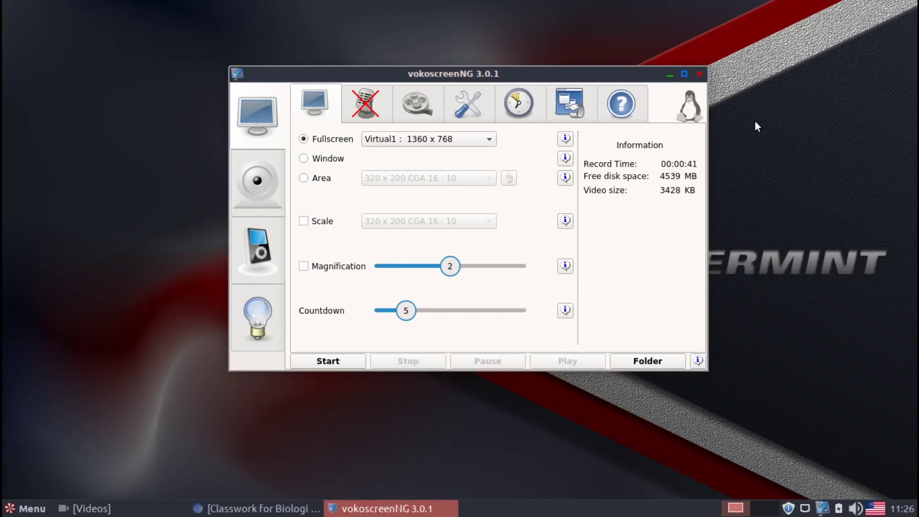
left_click(704, 73)
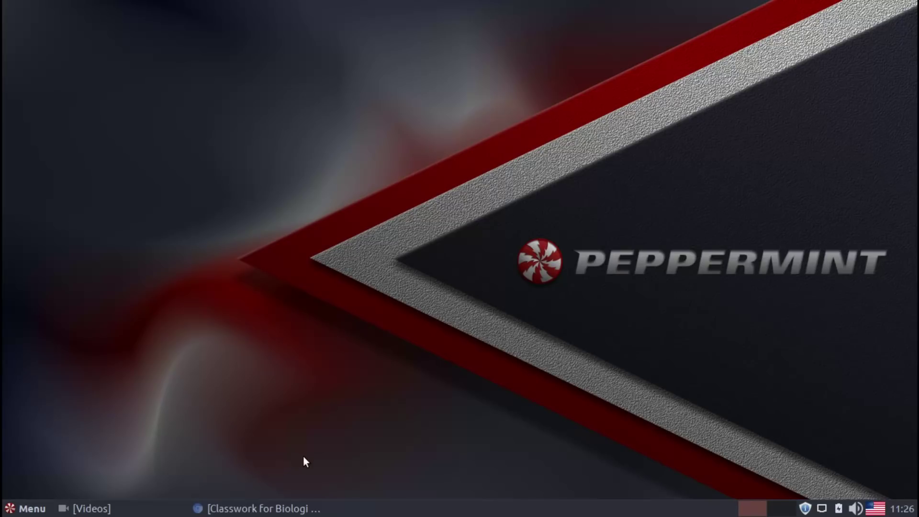
left_click(299, 510)
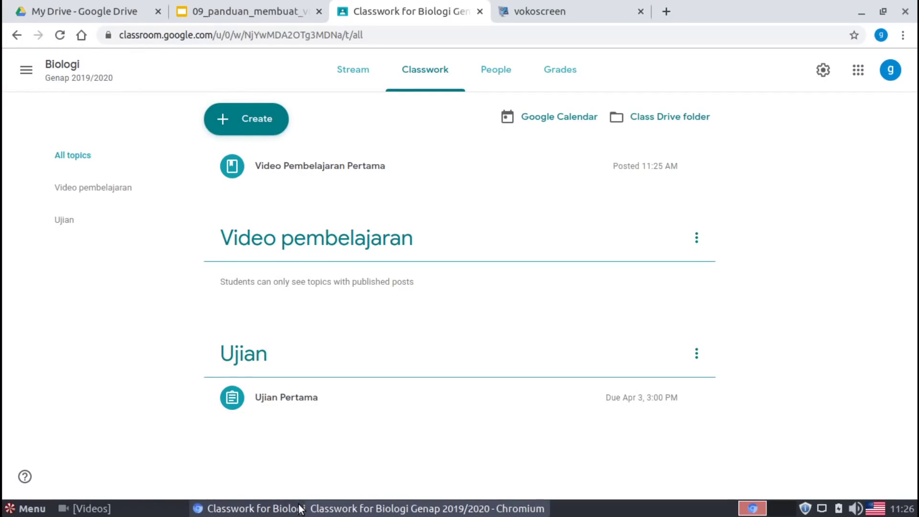
Load screencastify.com in the browser tab that shows the vokoscreen download page
left_click(585, 7)
double_click(560, 33)
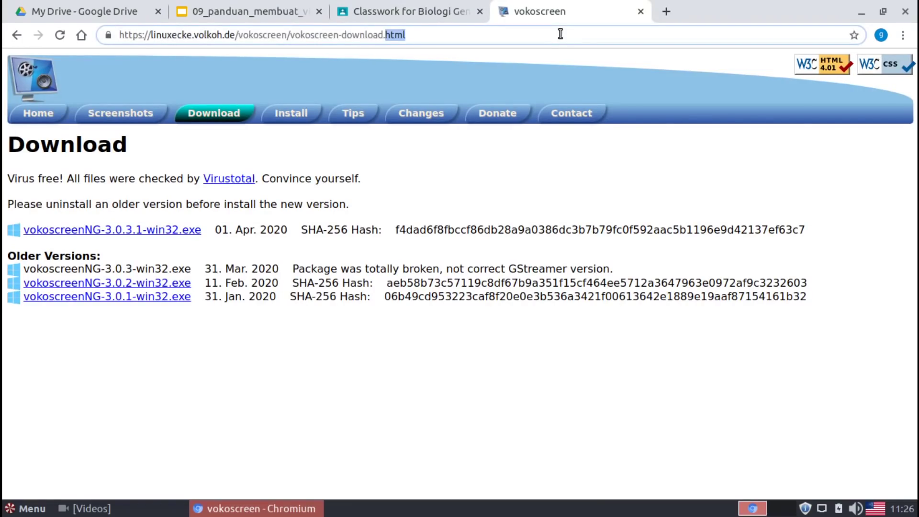
left_click(560, 34)
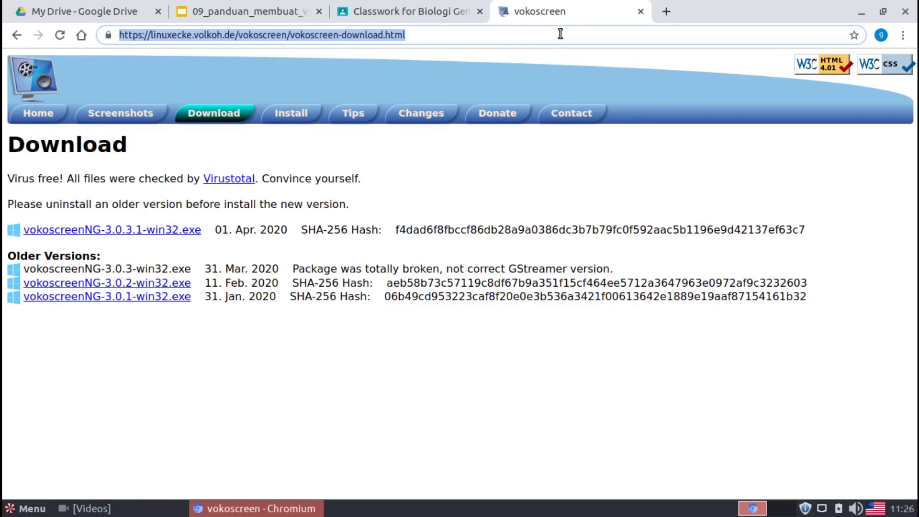
type("sc")
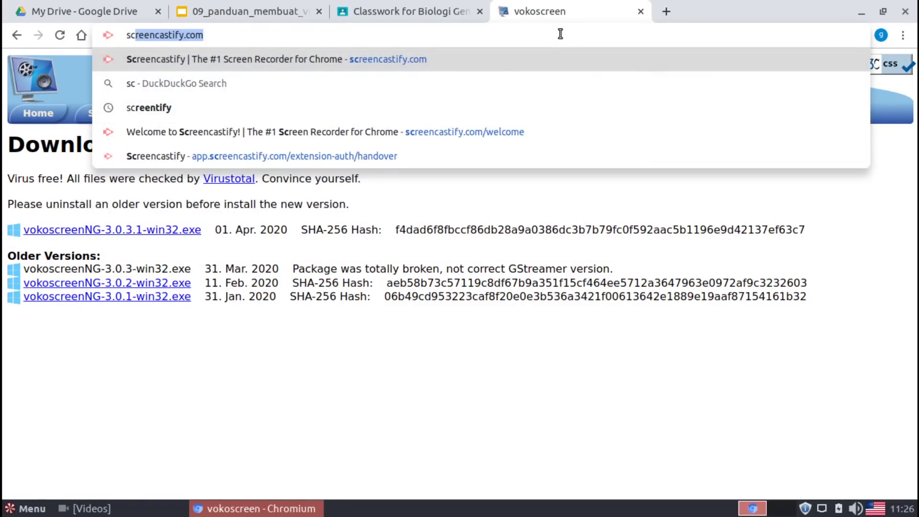
key("Return")
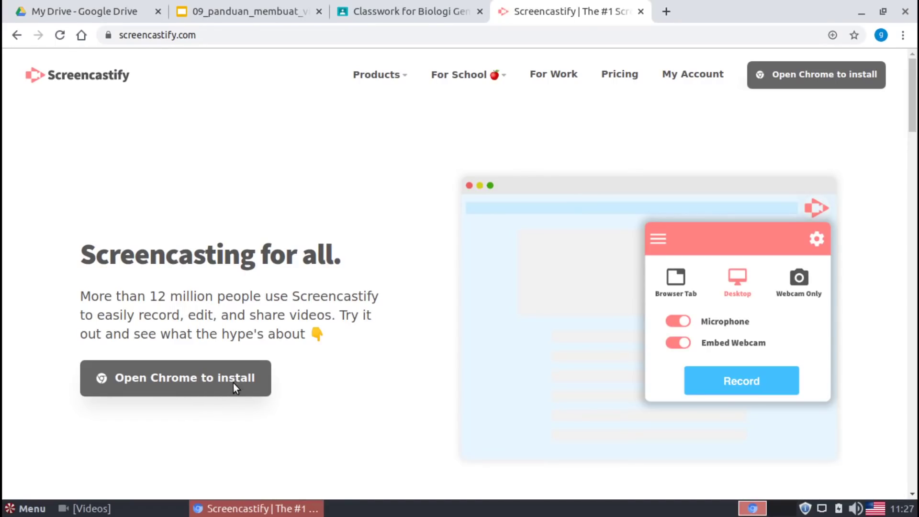
Find the Chrome Web Store in a new tab with the query "webstore" and search the store for "screencastify"
left_click(667, 11)
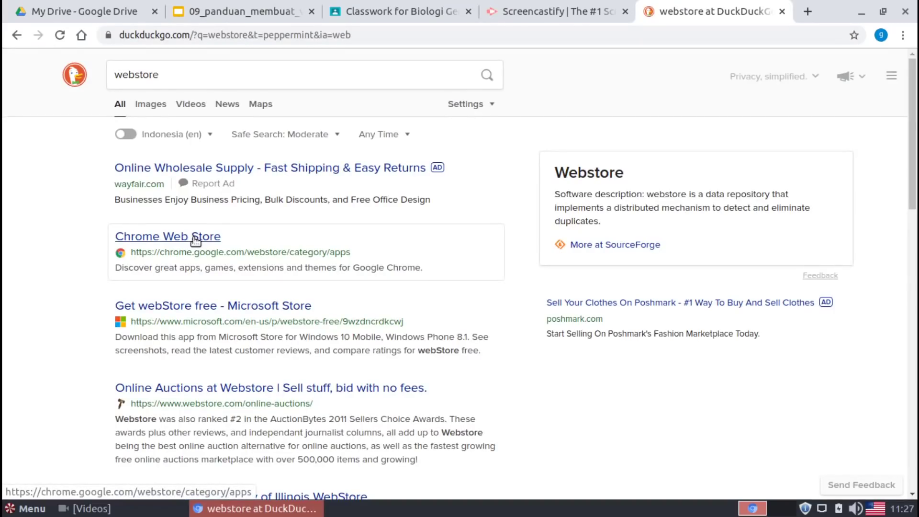
left_click(193, 238)
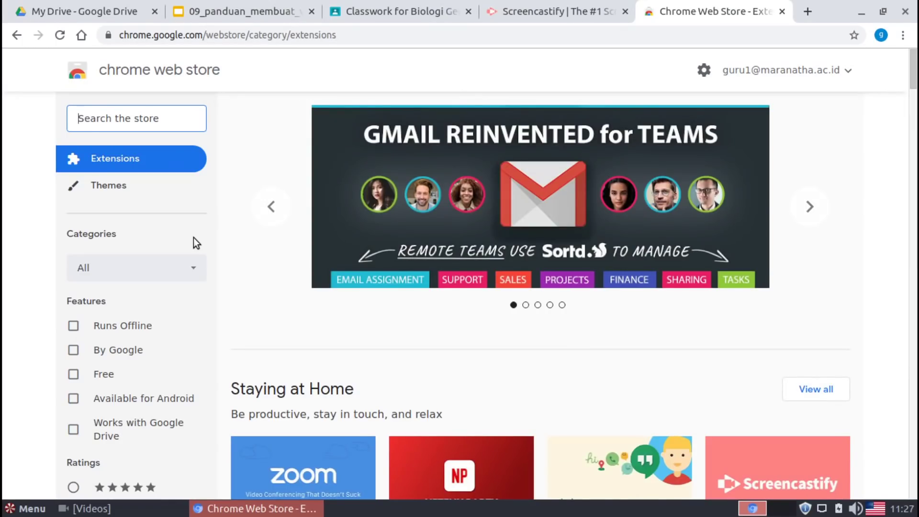
left_click(168, 120)
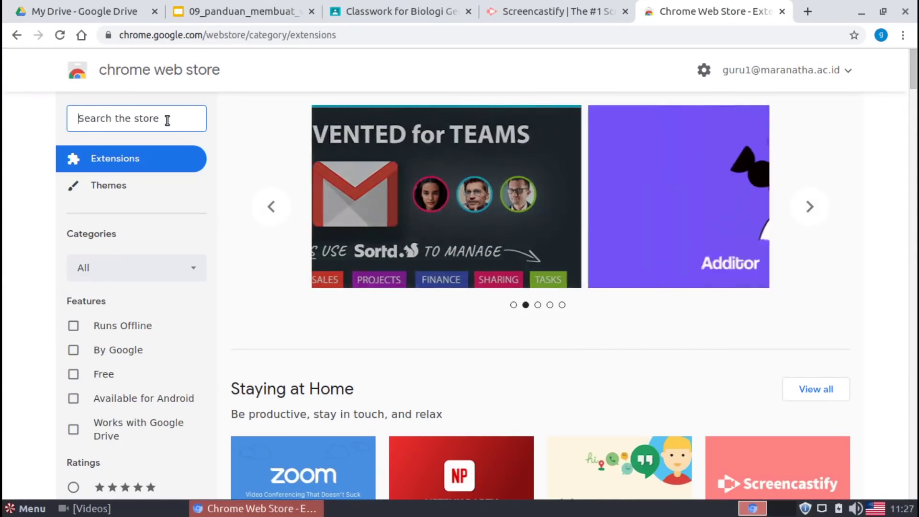
type("scree")
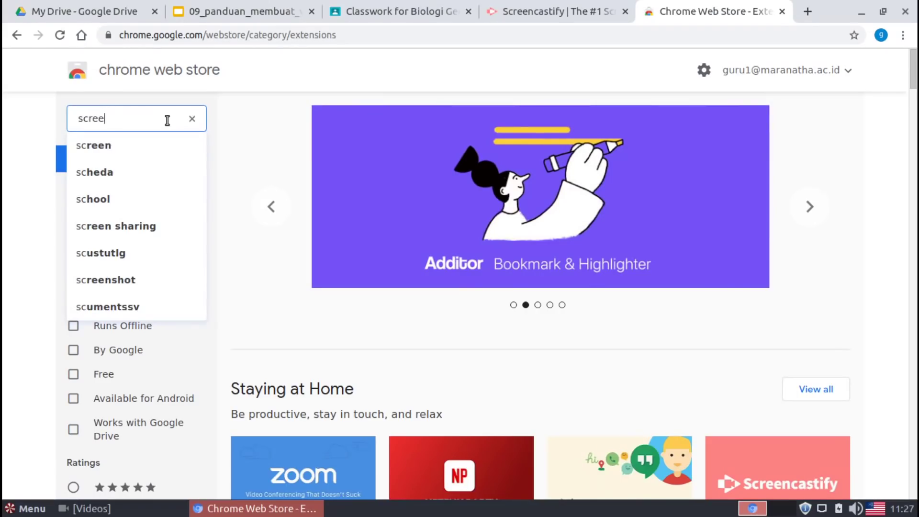
type("ncastfy")
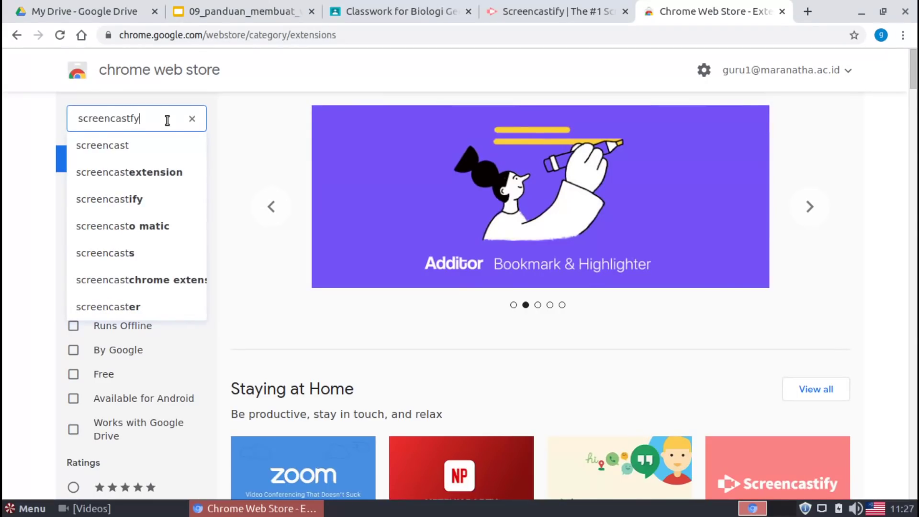
key("Return")
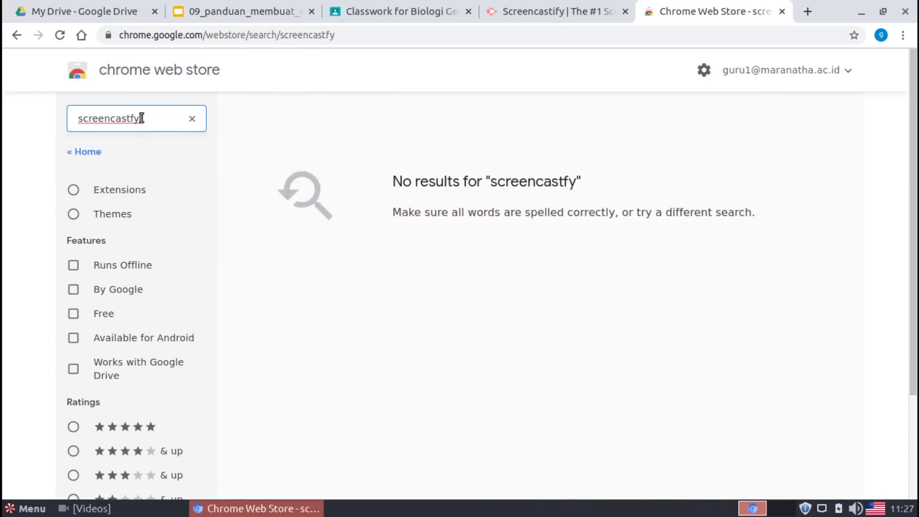
type("i")
key("Return")
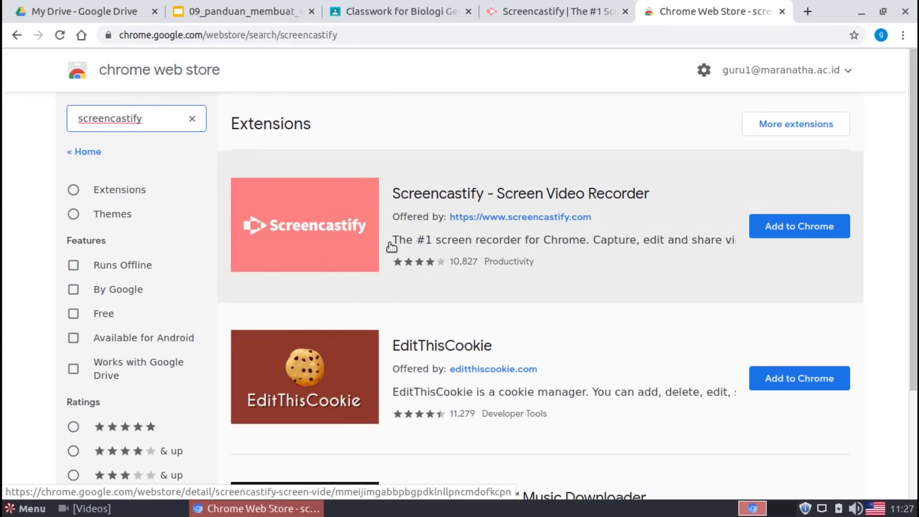
Add the Screencastify - Screen Video Recorder extension to Chromium from its store page and dismiss the notification
left_click(487, 192)
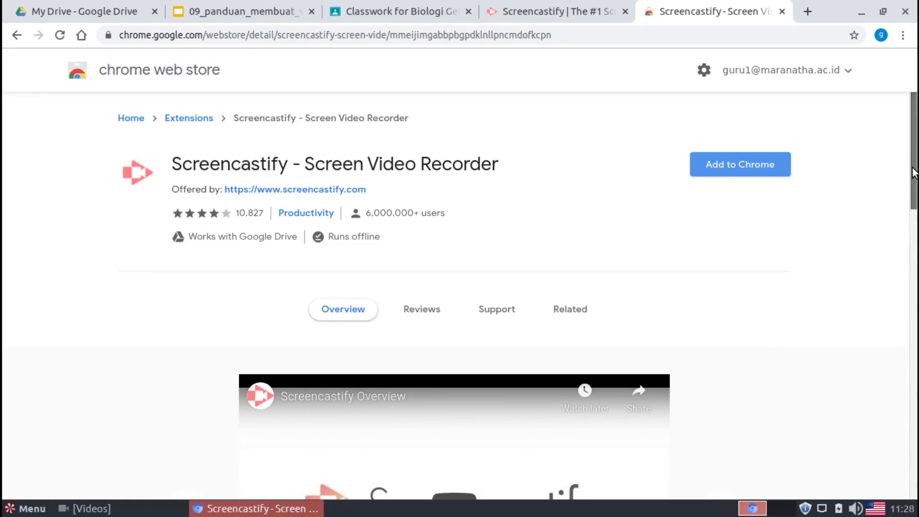
left_click_drag(915, 173, 917, 292)
scroll(917, 292, "up", 3)
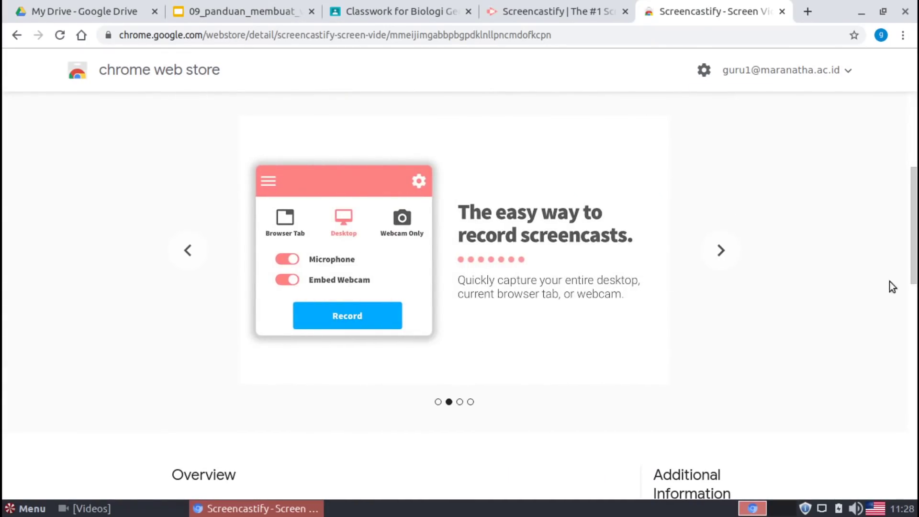
left_click_drag(915, 230, 913, 136)
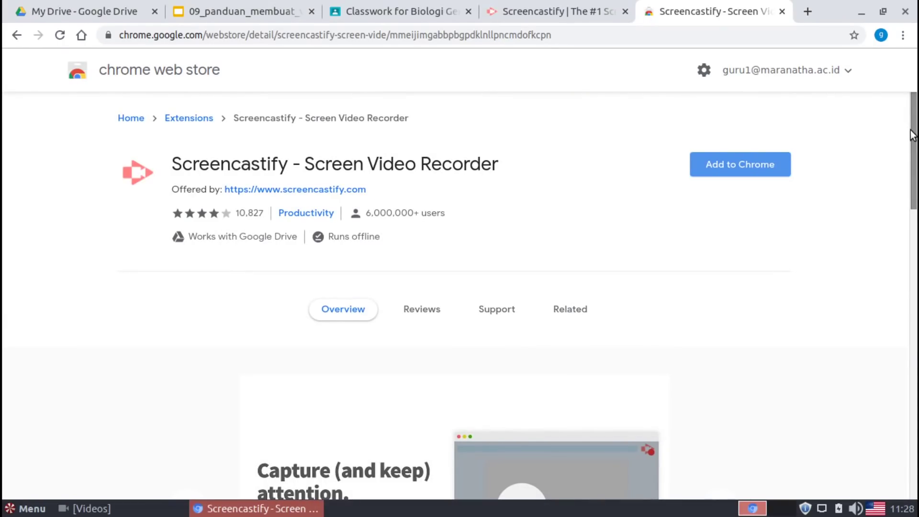
left_click(742, 169)
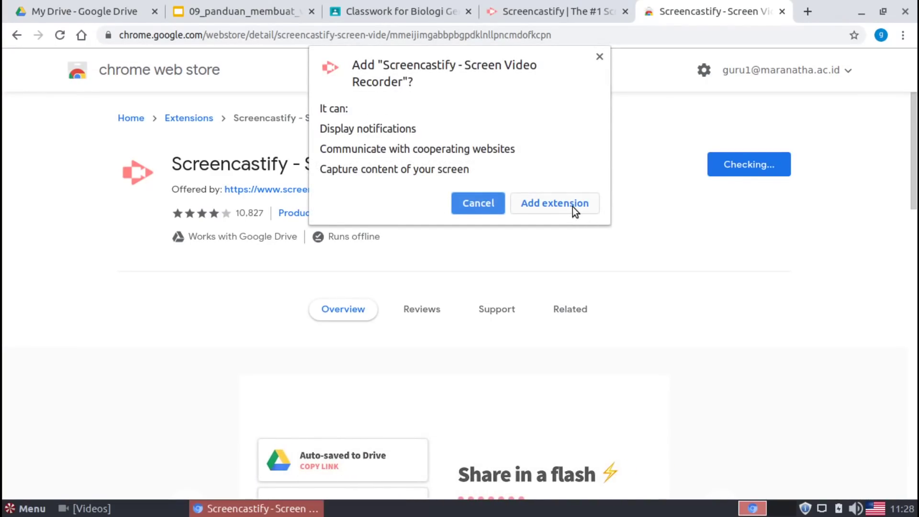
left_click(575, 208)
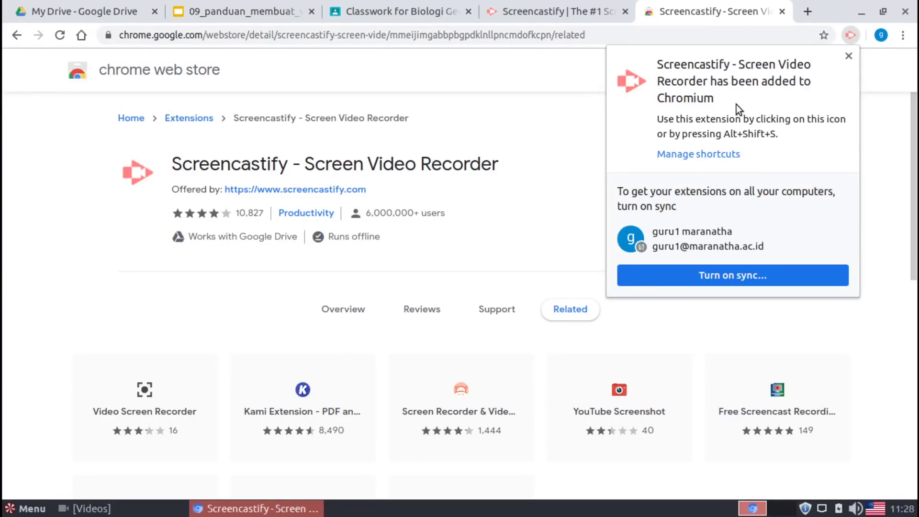
left_click(848, 56)
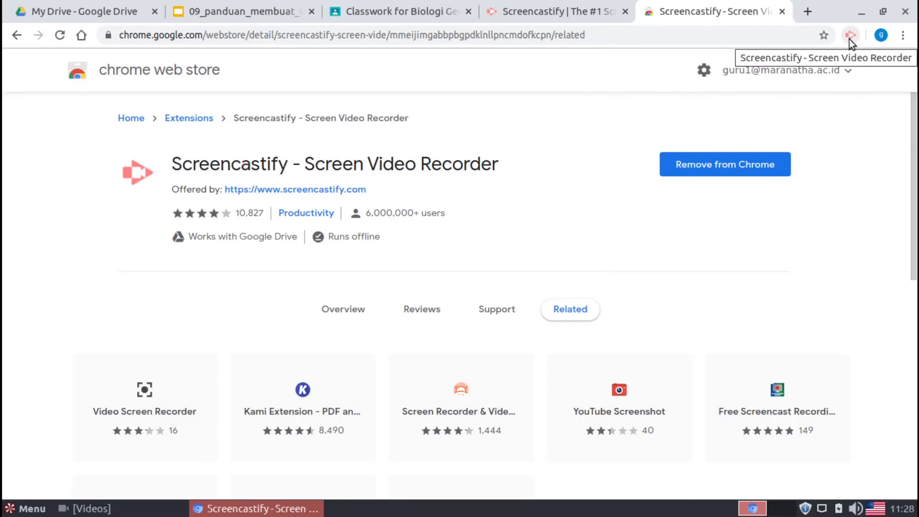
Sign in to My Account on the Screencastify website with the school Google account
left_click(851, 39)
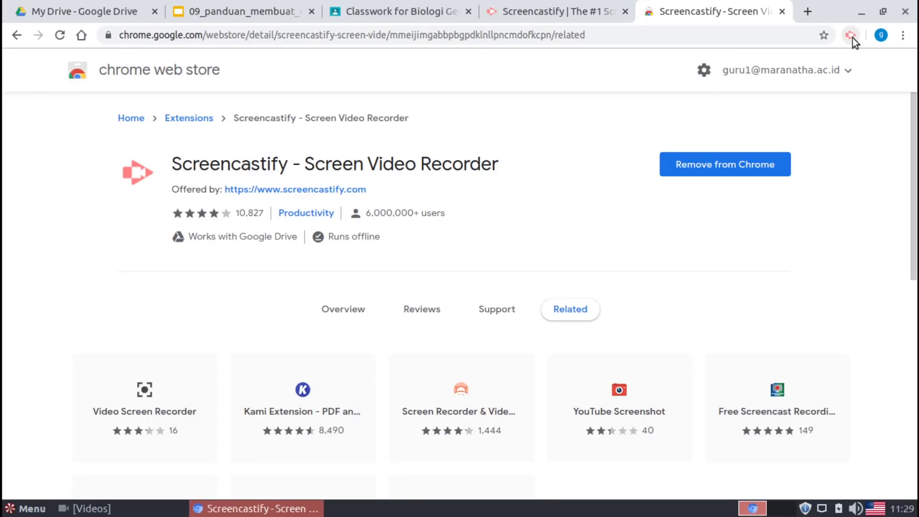
left_click(585, 11)
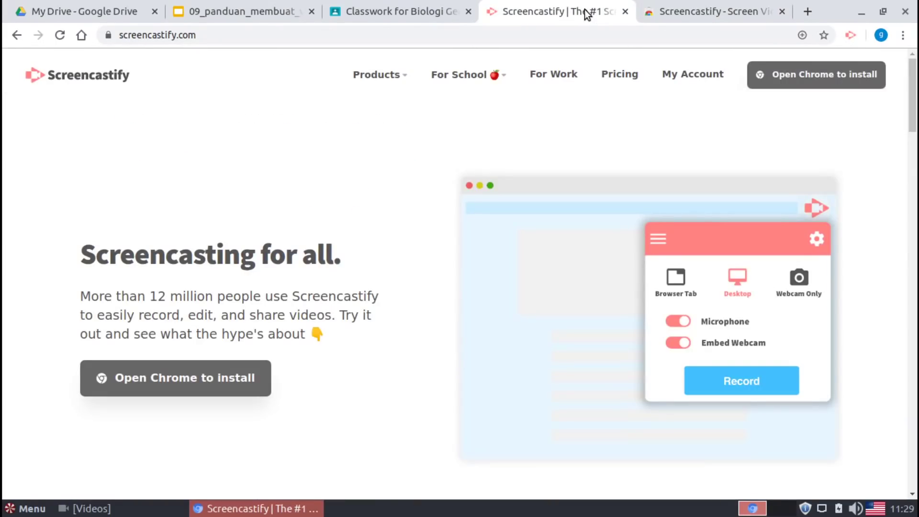
left_click(710, 79)
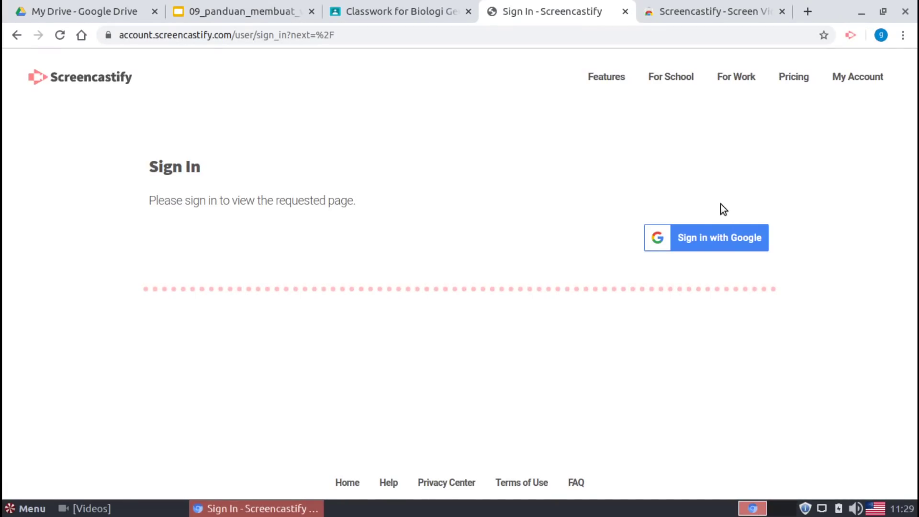
left_click(744, 249)
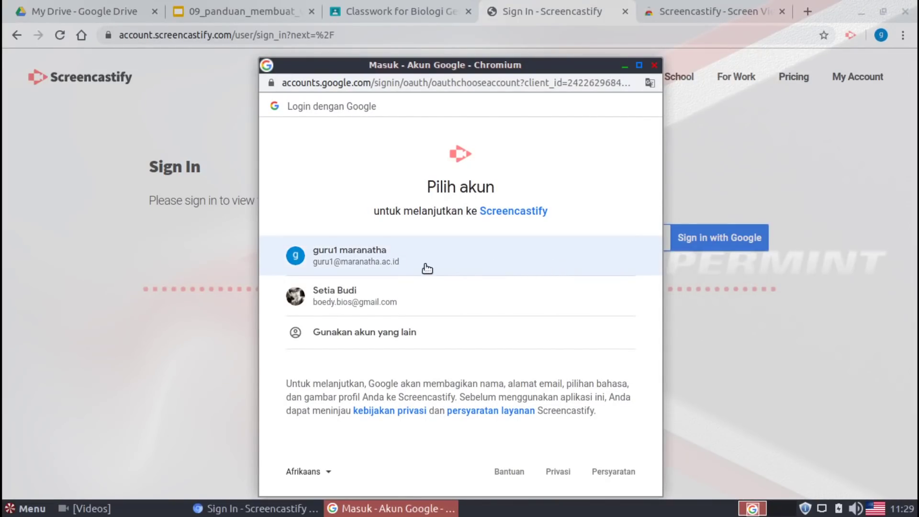
left_click(409, 265)
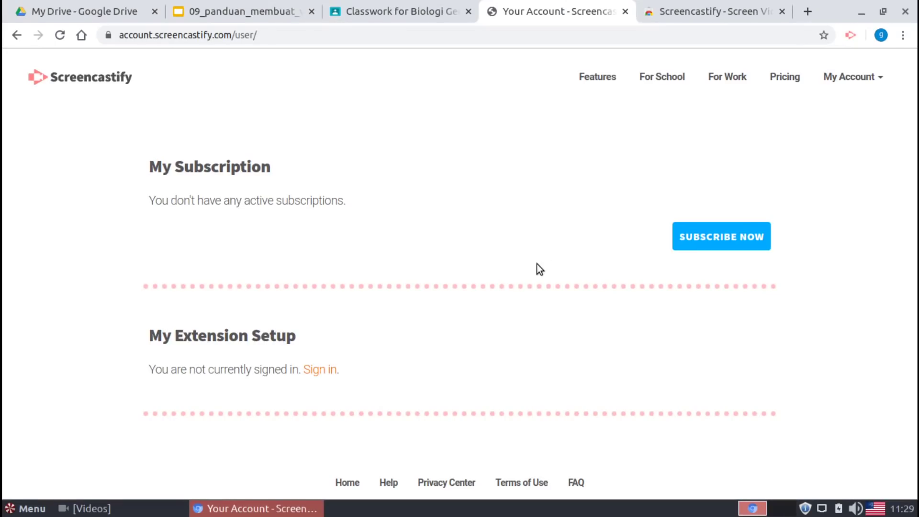
Review the Screencastify Unlimited subscription offer and the billing and payment sections of the account page
left_click(752, 242)
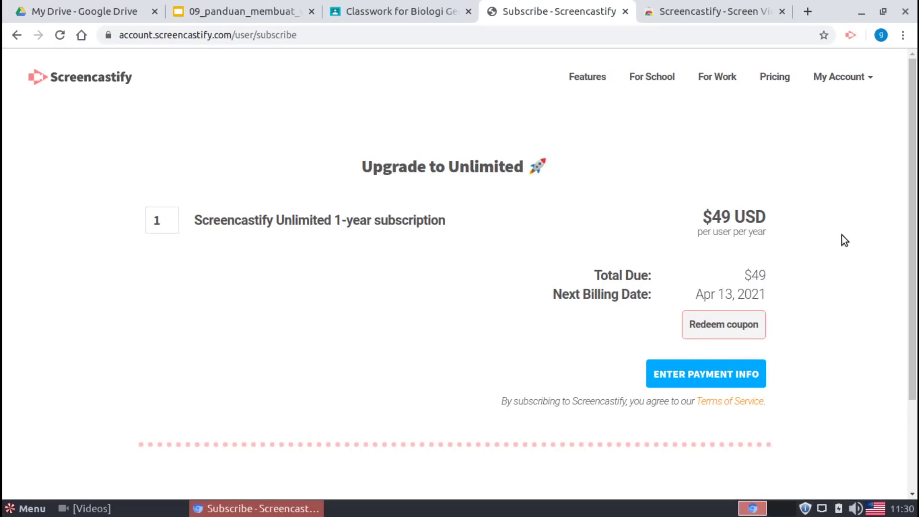
left_click(870, 82)
left_click(826, 131)
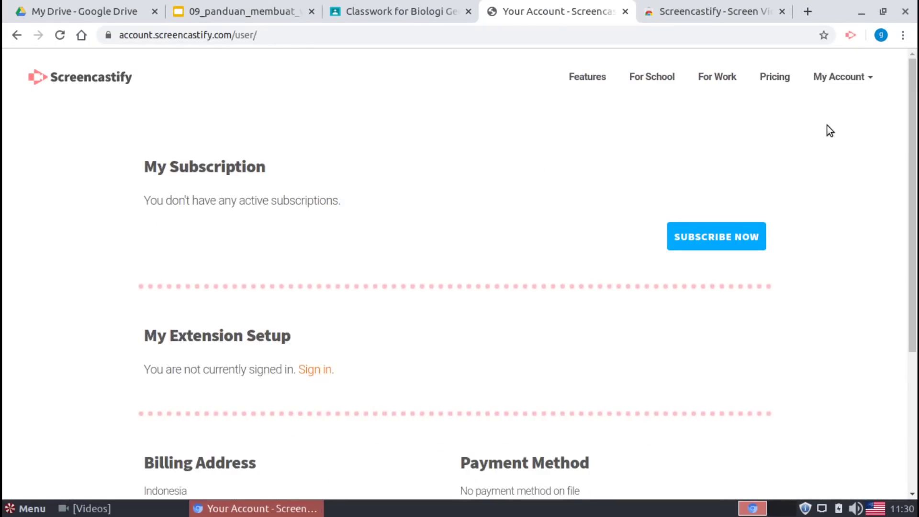
scroll(522, 325, "down", 3)
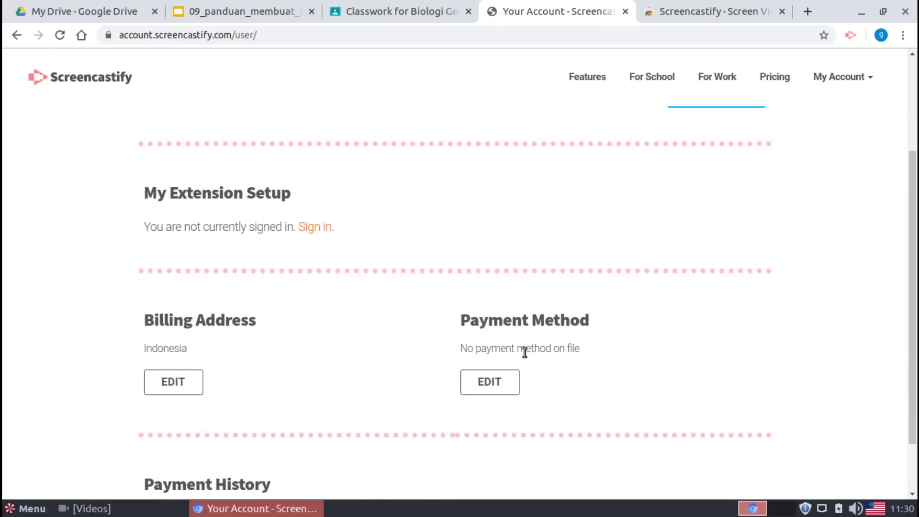
scroll(525, 353, "up", 3)
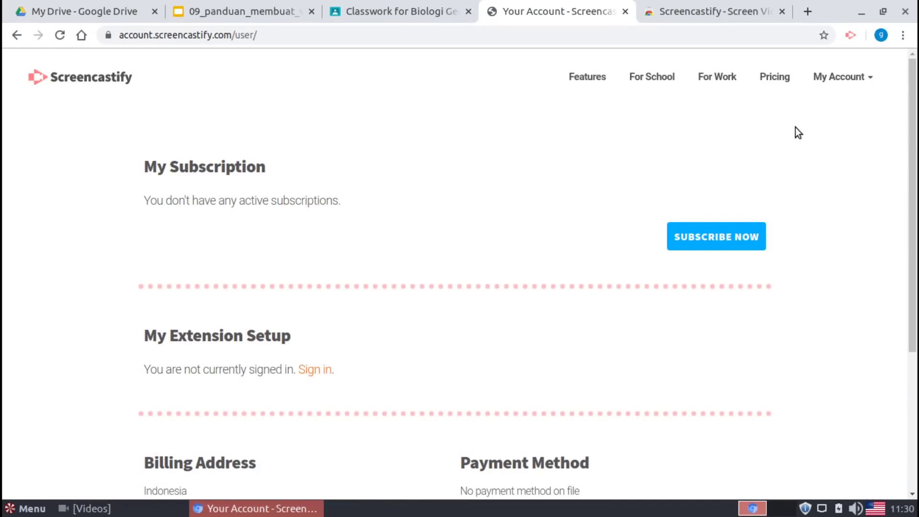
Open the Screencastify extension setup, sign in with the school Google account, and allow access to Google Drive
left_click(850, 35)
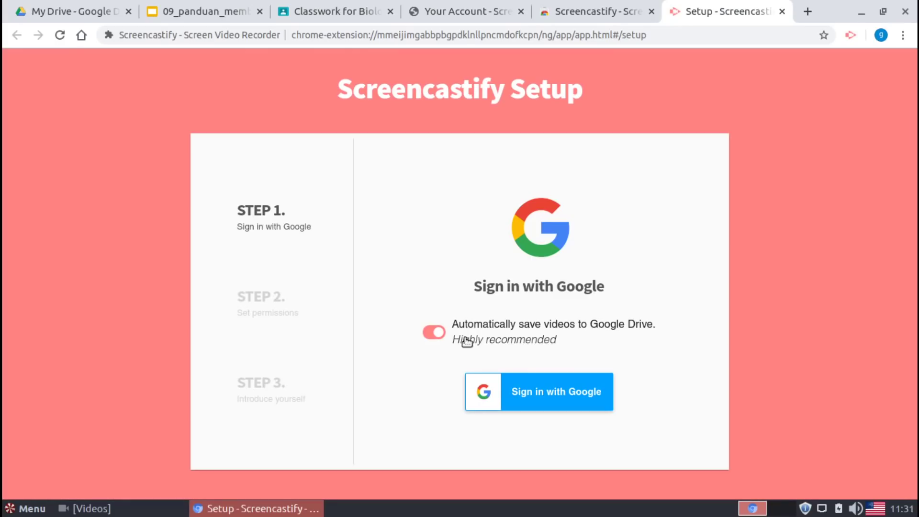
left_click(568, 405)
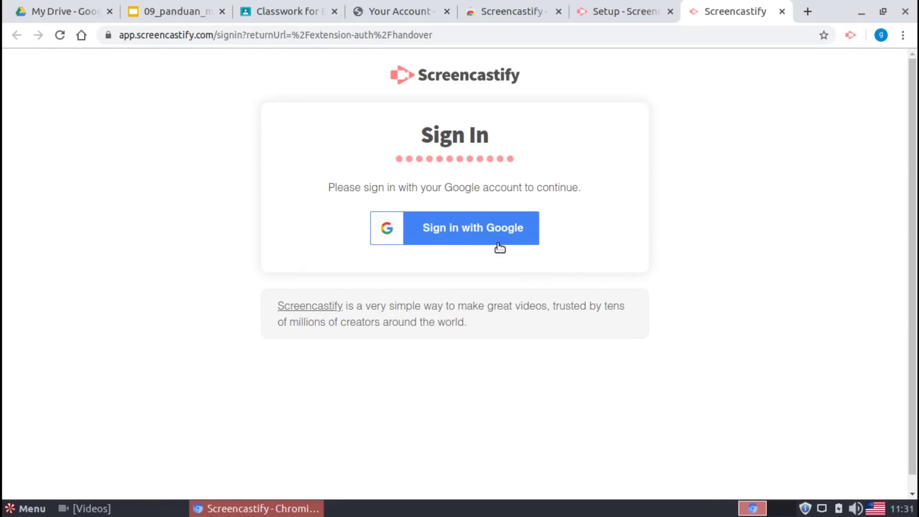
left_click(484, 237)
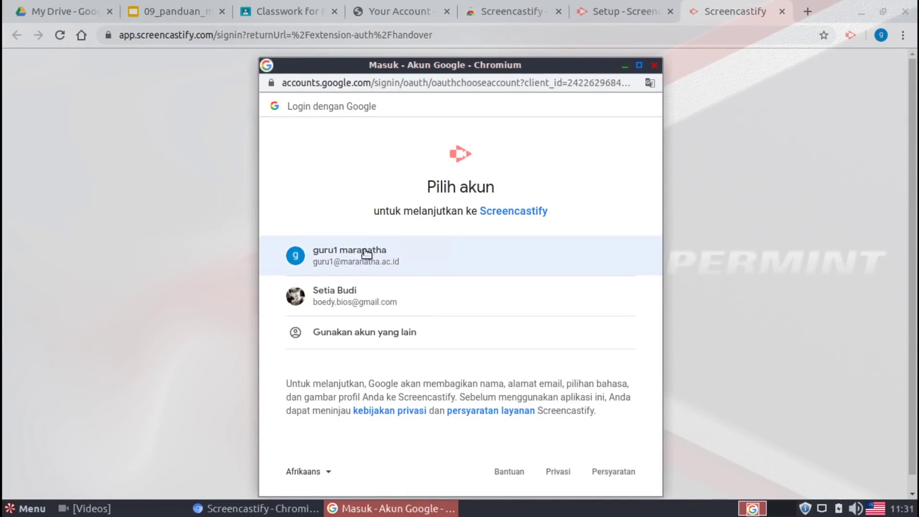
left_click(365, 253)
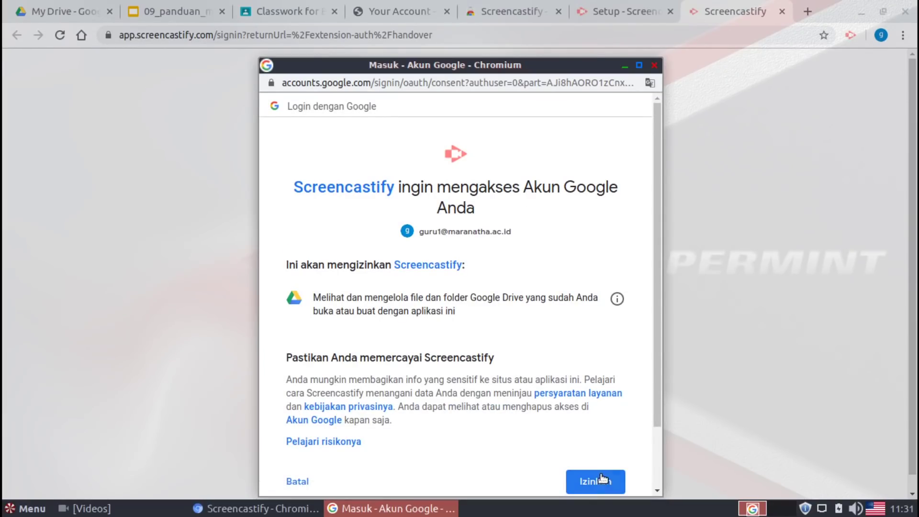
left_click(608, 483)
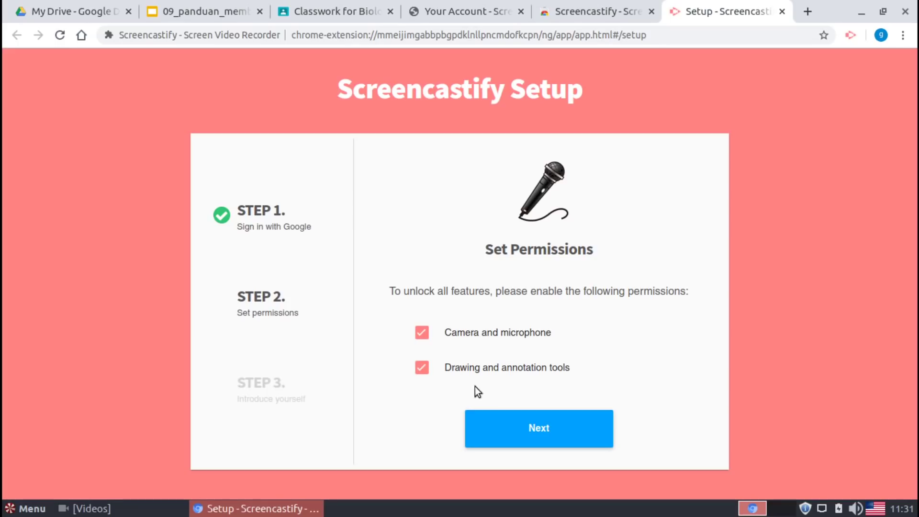
Allow camera, microphone and drawing tool permissions, and complete the introduction as an Educator at Grade School level
left_click(575, 428)
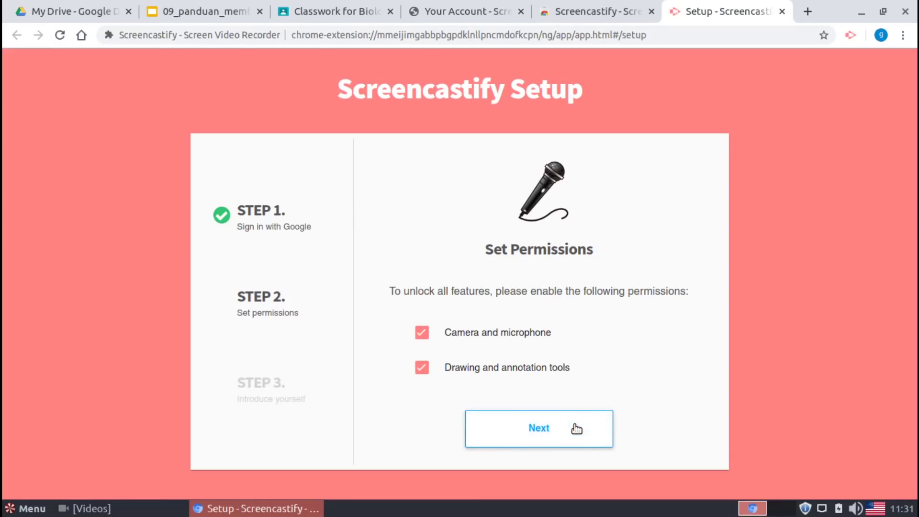
left_click(587, 166)
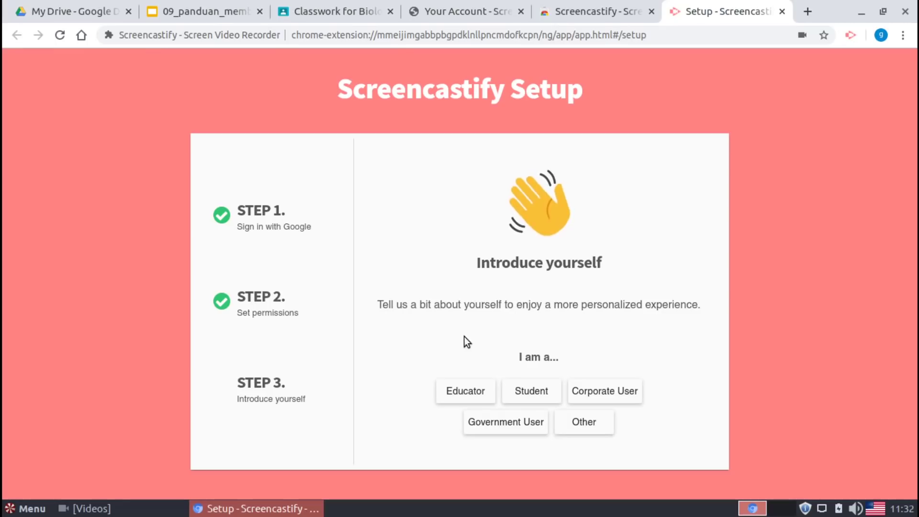
left_click(473, 395)
left_click(473, 391)
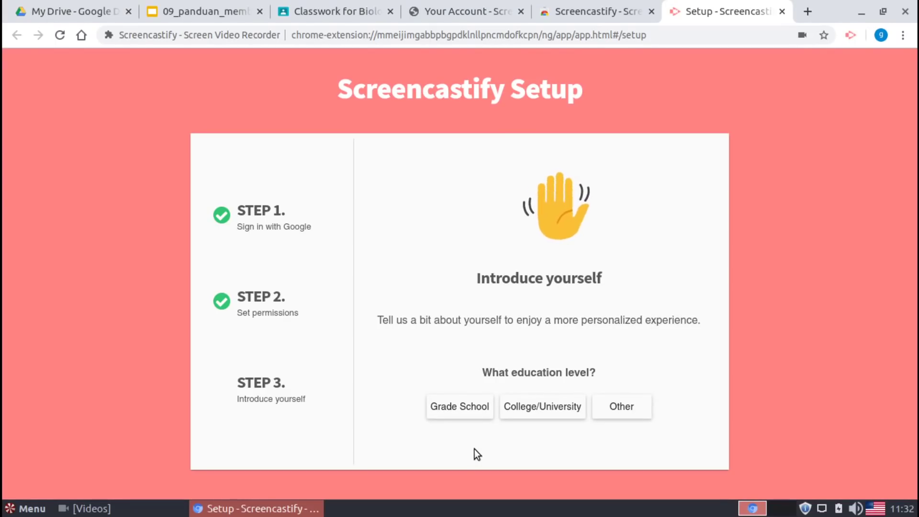
left_click(484, 415)
left_click(535, 412)
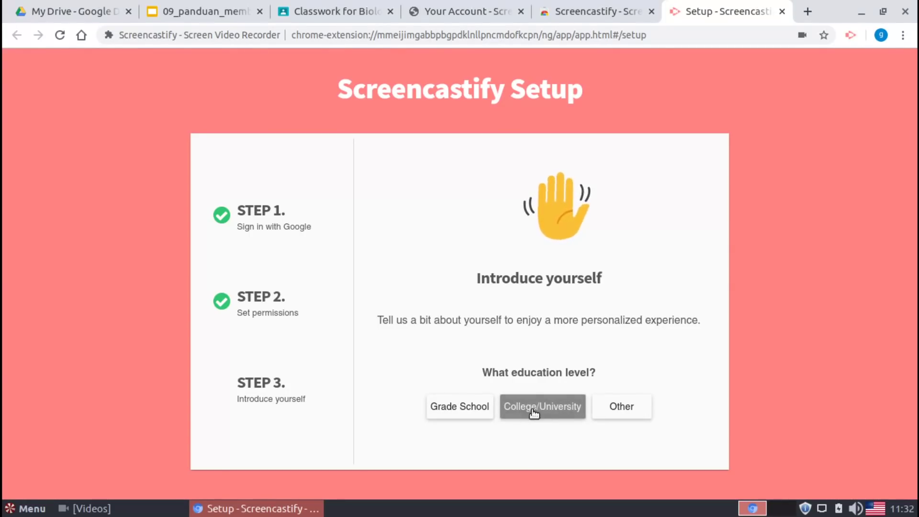
left_click(468, 415)
left_click(479, 415)
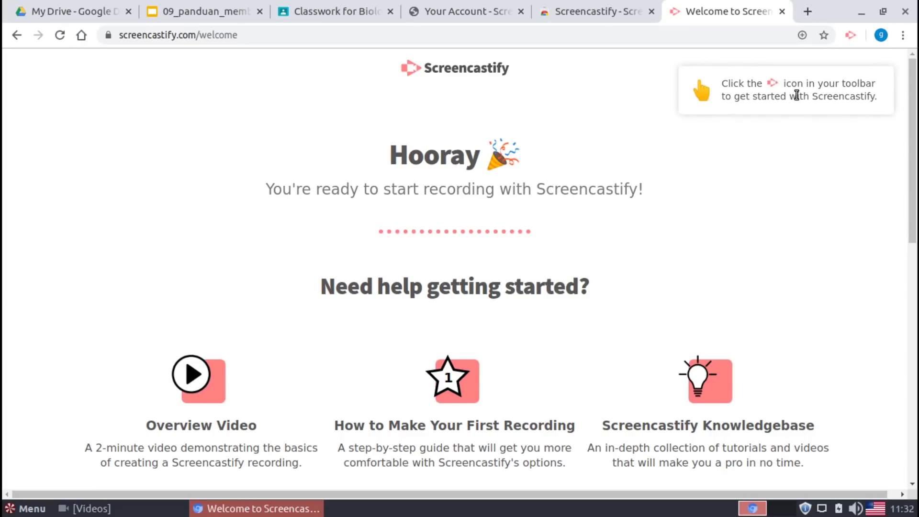
Open the Screencastify recorder, check the microphone sources and Webcam Only mode, and select Desktop recording
left_click(850, 37)
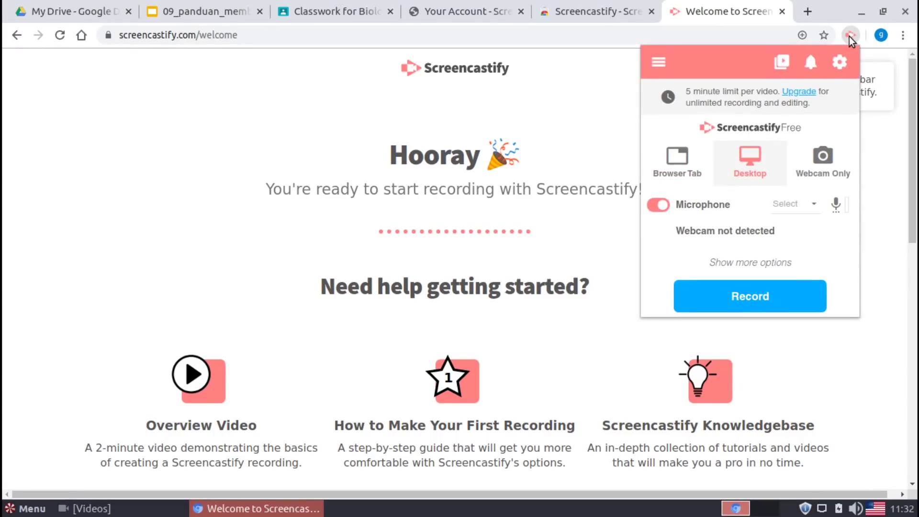
left_click(808, 206)
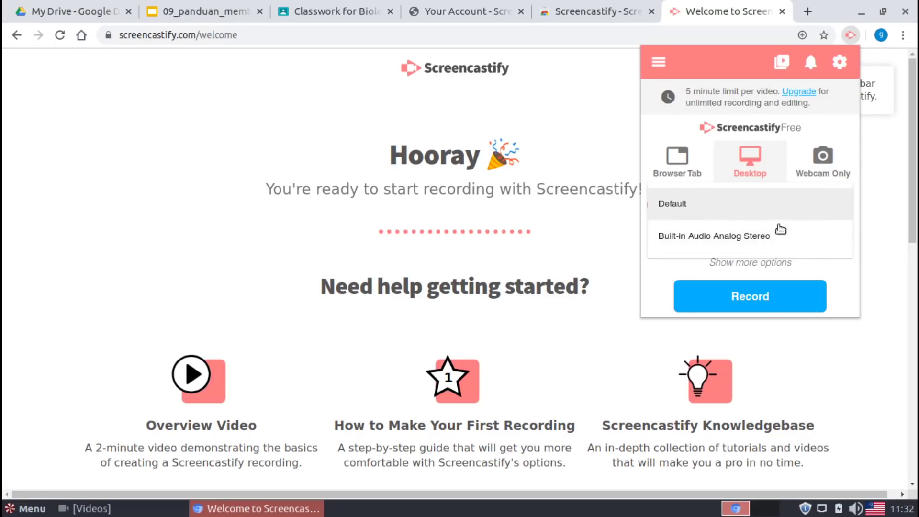
left_click(831, 262)
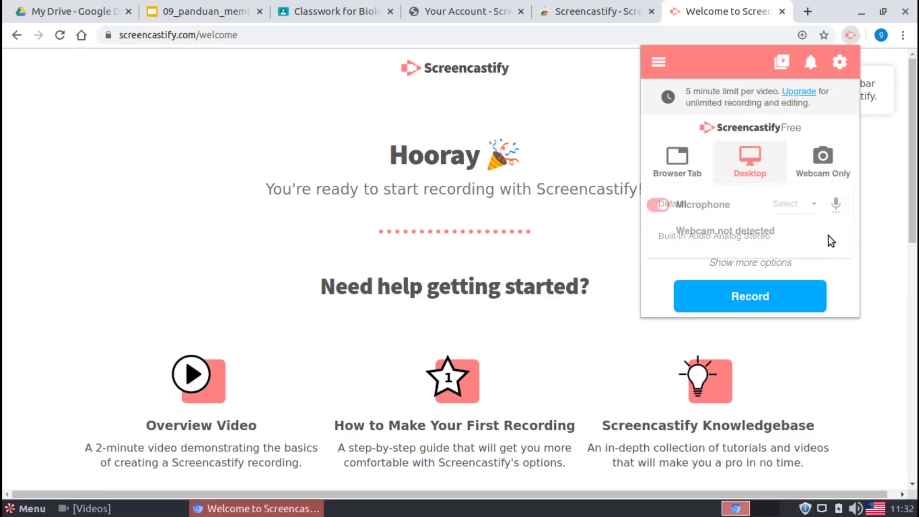
left_click(828, 165)
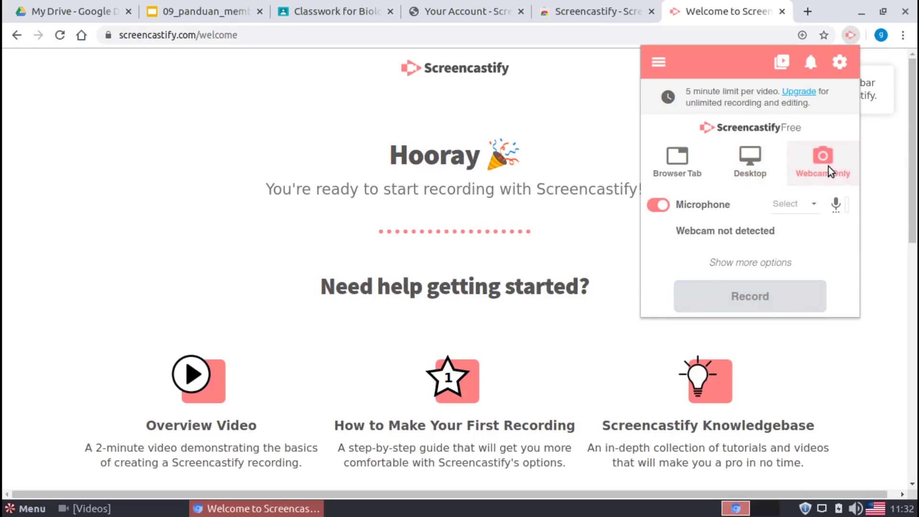
left_click(760, 159)
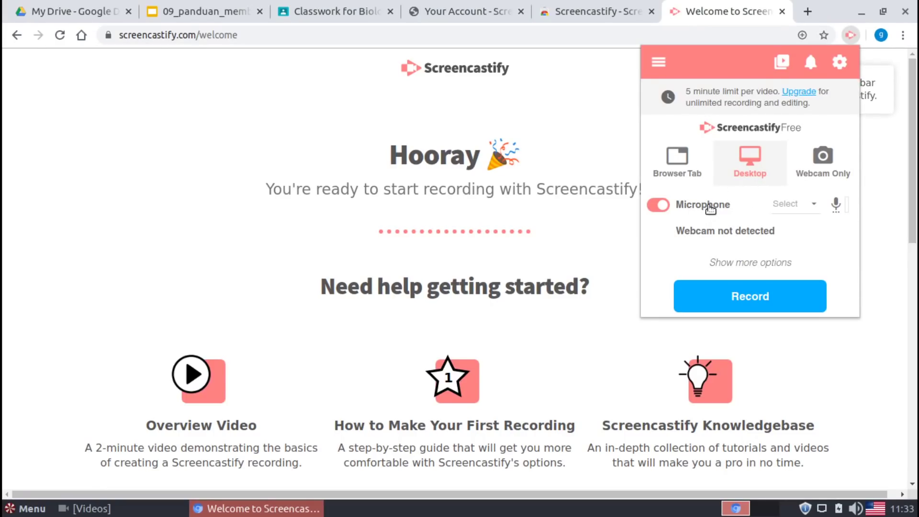
Examine the additional recording options, including the countdown durations, keeping the countdown at 3 seconds
left_click(770, 263)
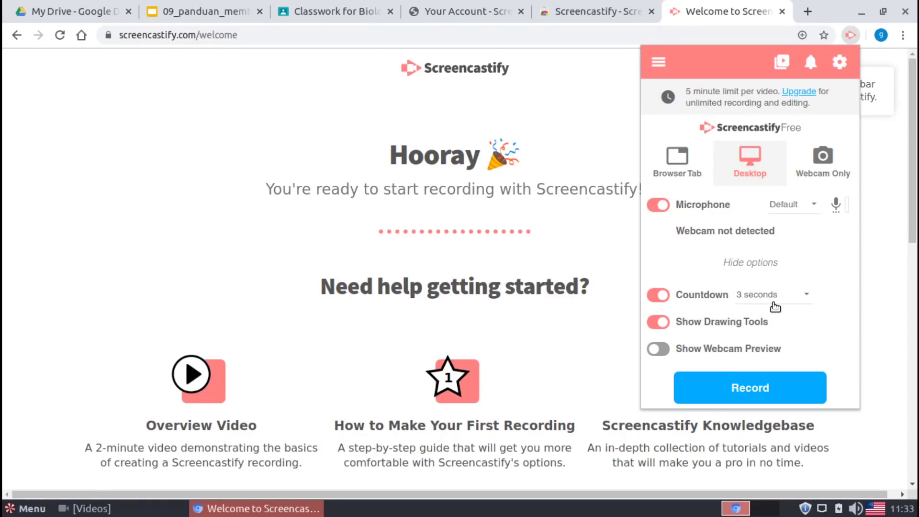
left_click(795, 297)
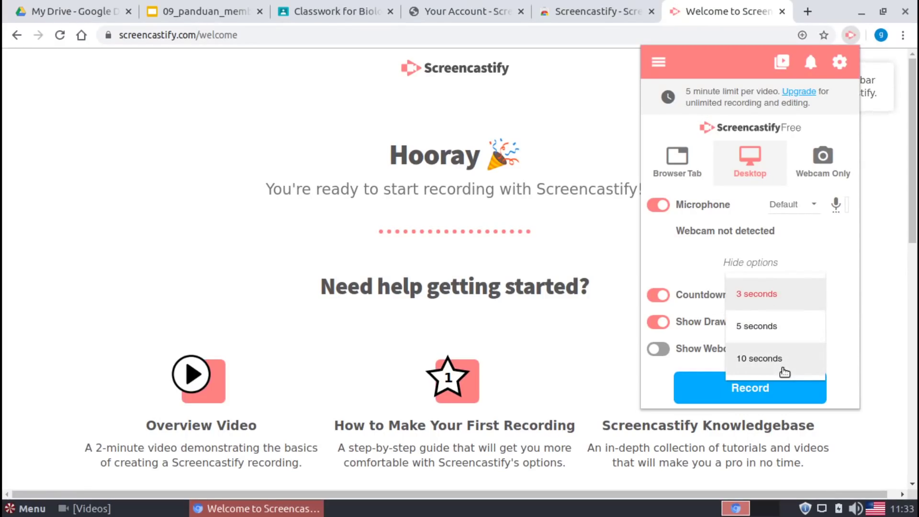
left_click(772, 303)
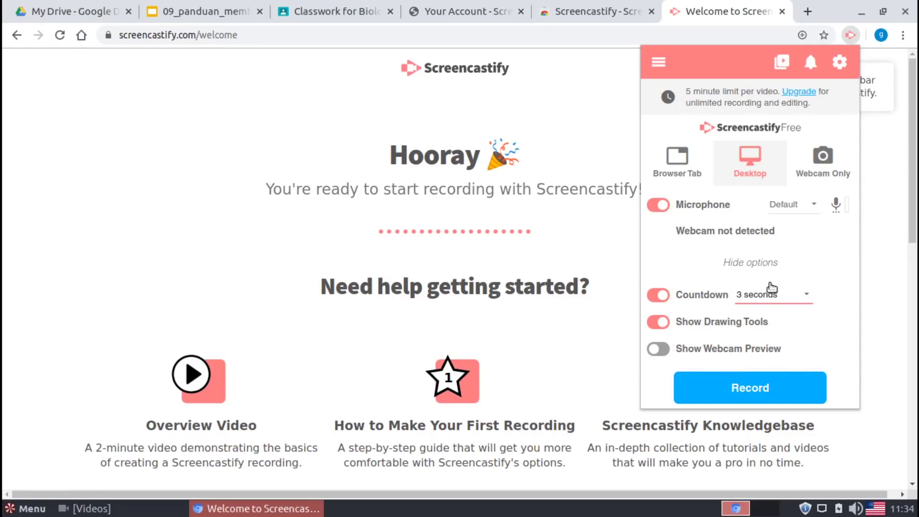
left_click(758, 264)
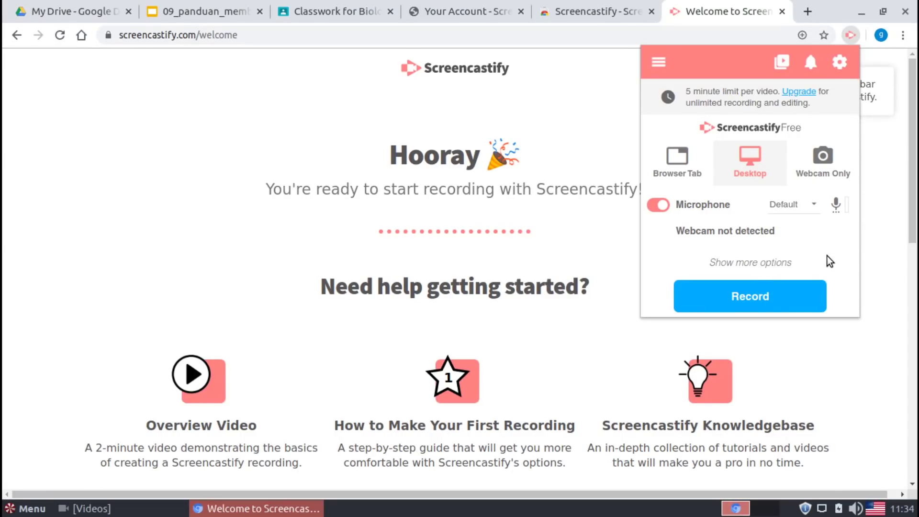
Start a Screencastify recording of the entire screen and present the 09_panduan_membuat_video_pembelajaran slides
left_click(797, 298)
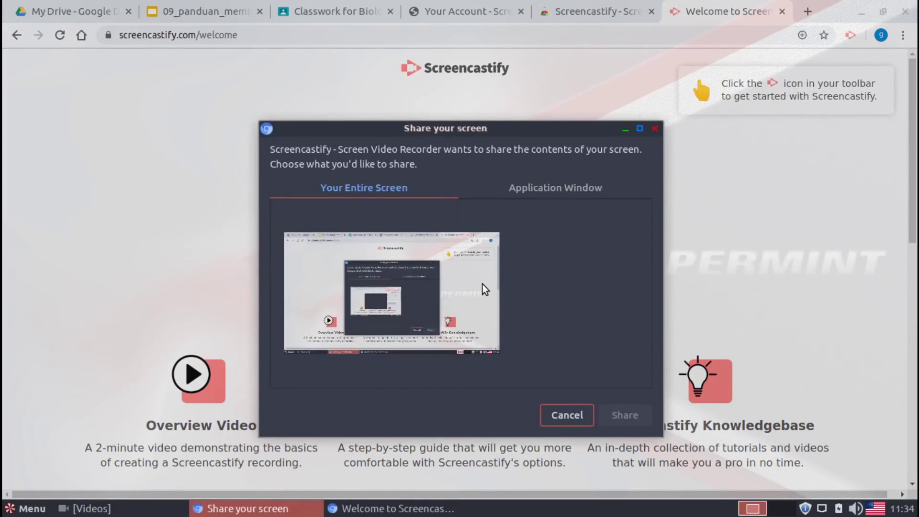
left_click(388, 274)
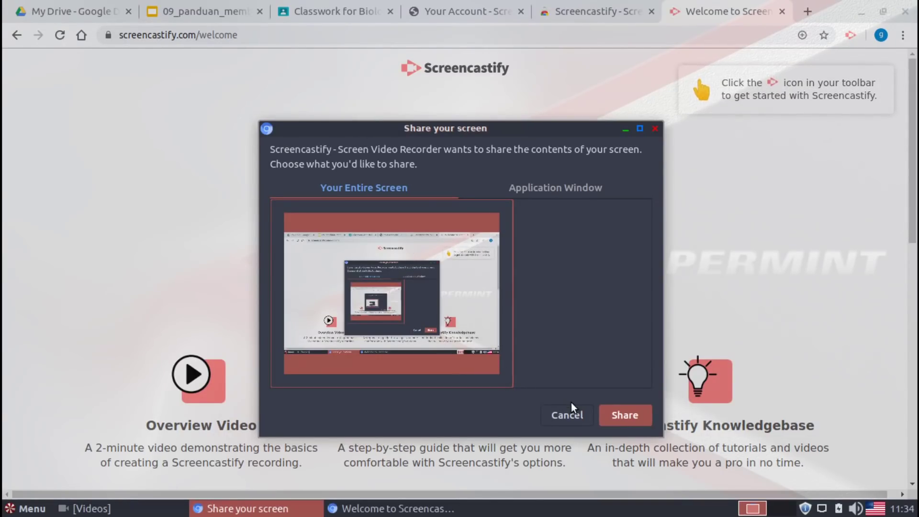
left_click(630, 418)
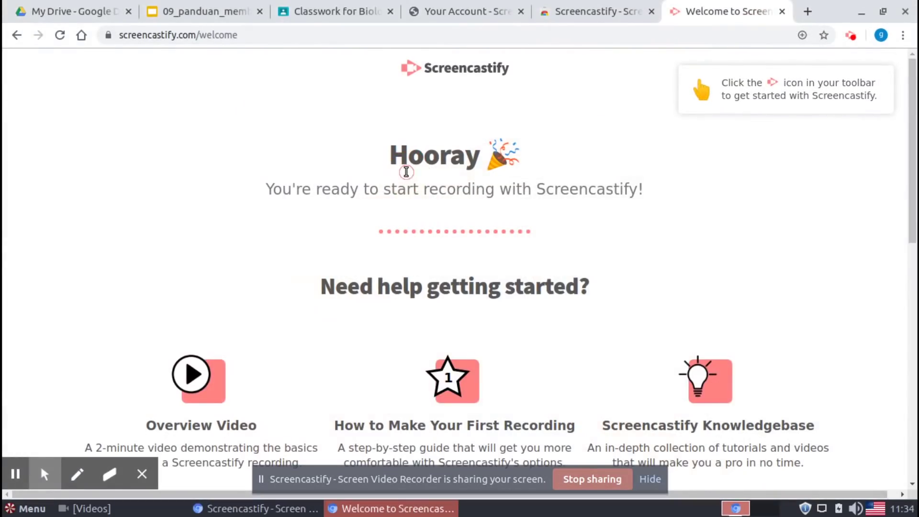
left_click(230, 11)
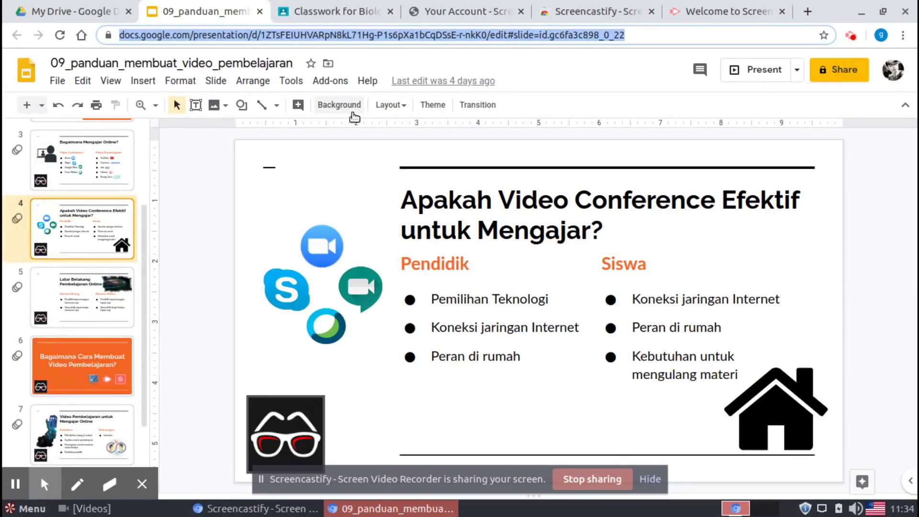
left_click(765, 72)
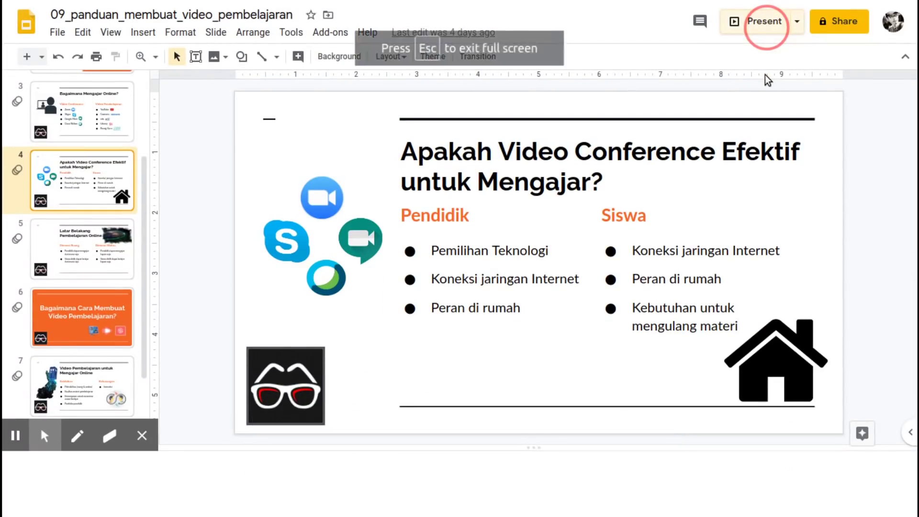
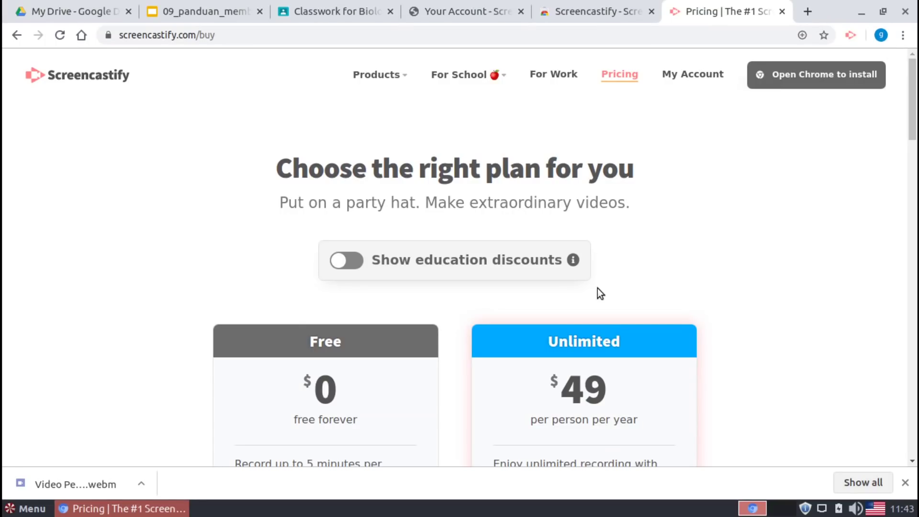
Show the education discounts on the Screencastify pricing page
left_click(352, 265)
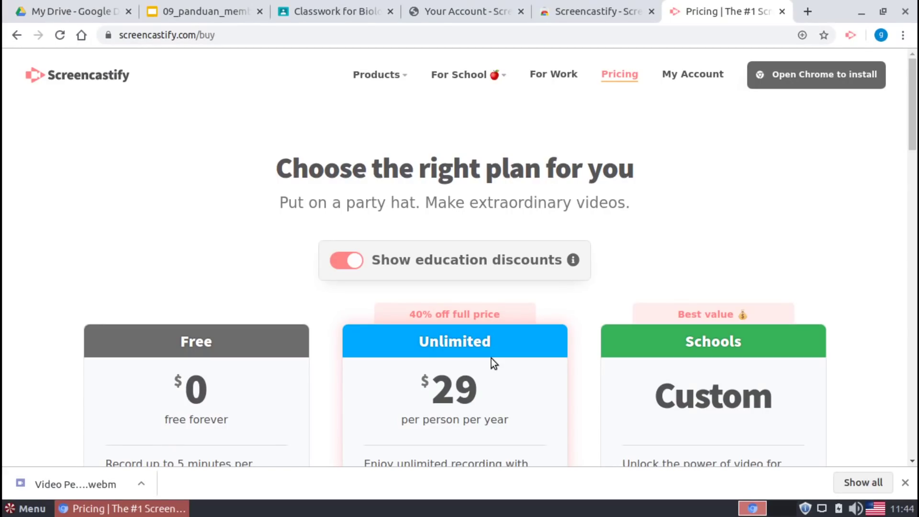
Close the Screencastify pricing and Chrome Web Store pages, and load loom.com in place of the Screencastify account page
left_click(782, 11)
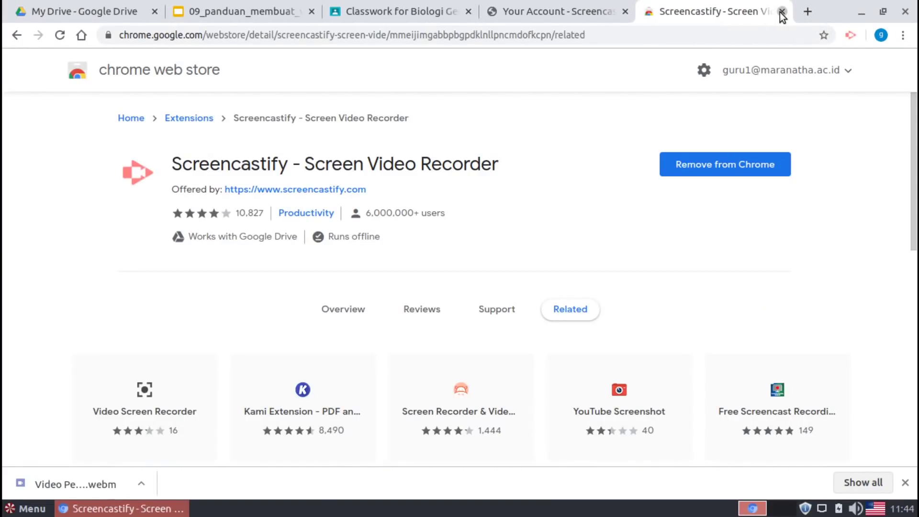
left_click(780, 12)
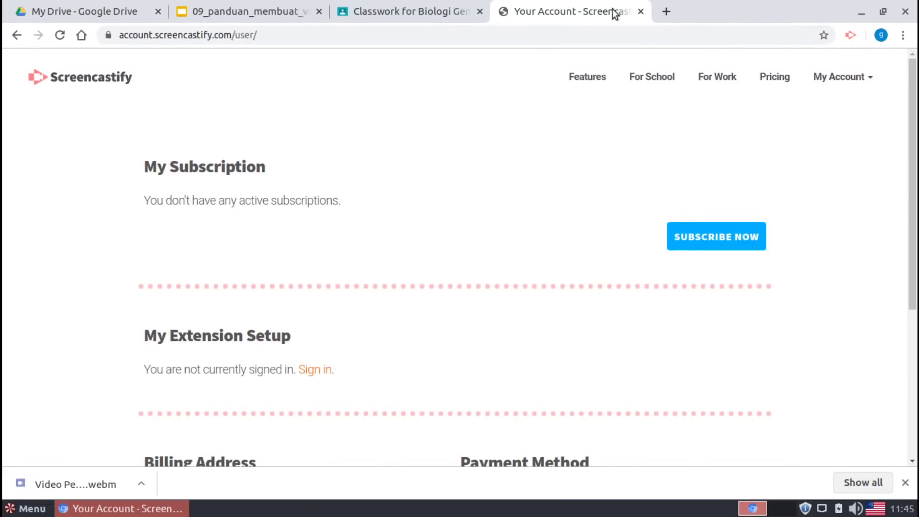
left_click(551, 34)
key("ctrl+a")
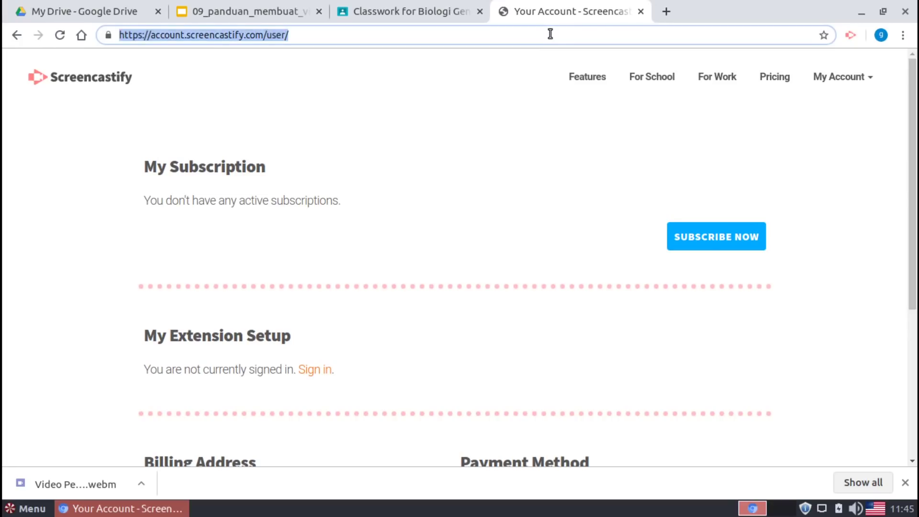
type("loom.com")
key("Return")
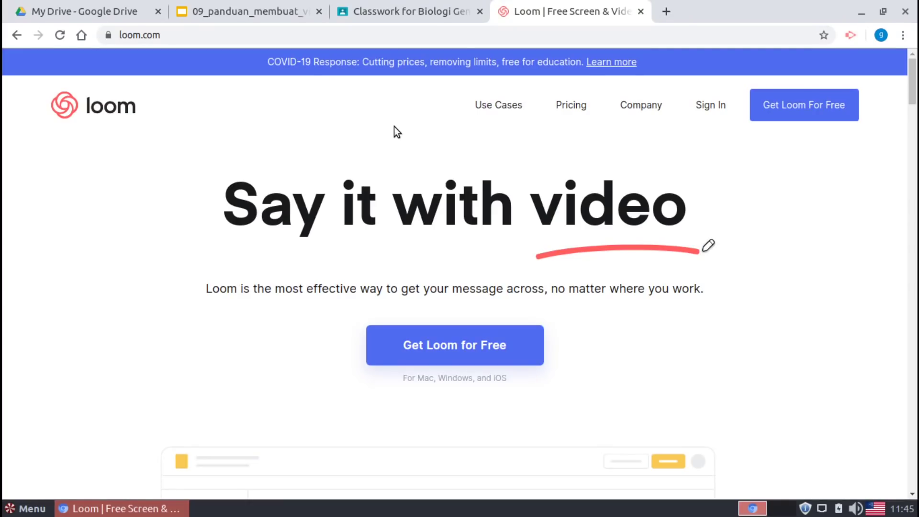
Sign up for a free Loom account with the school Google account and agree to the Terms of Service
left_click(785, 116)
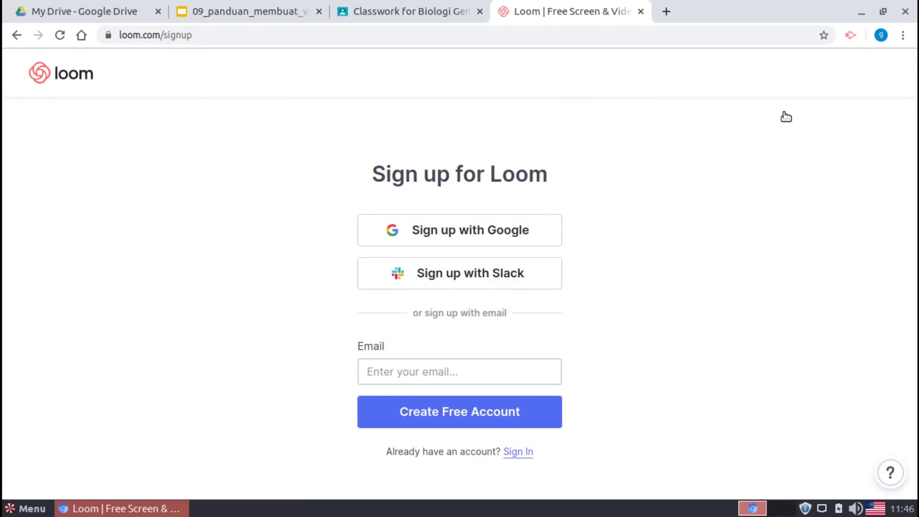
left_click(535, 233)
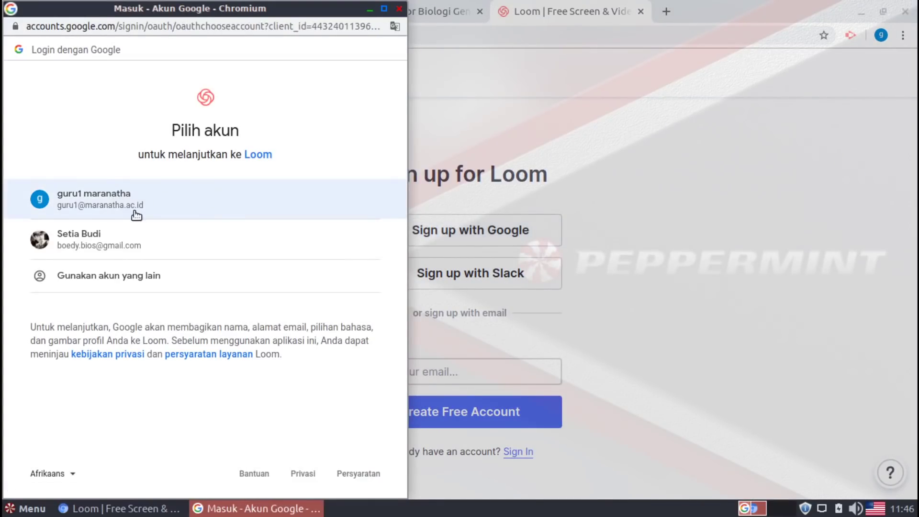
left_click(135, 211)
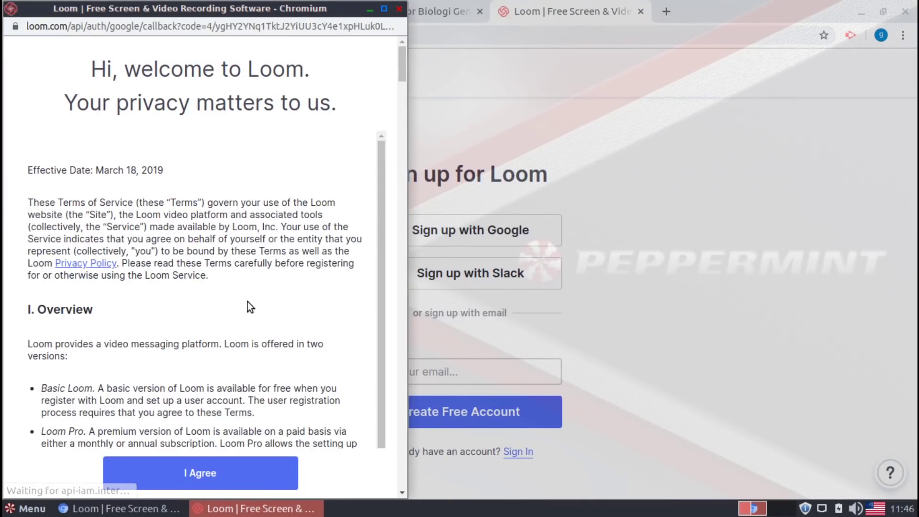
left_click(230, 477)
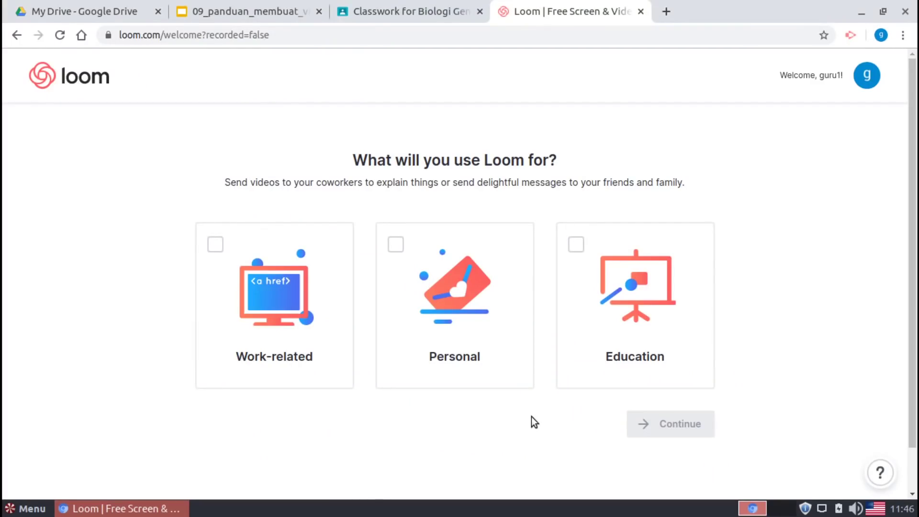
Set Education as the purpose for using Loom and choose the Chrome Extension recorder, continuing past the recorder selection
left_click(577, 245)
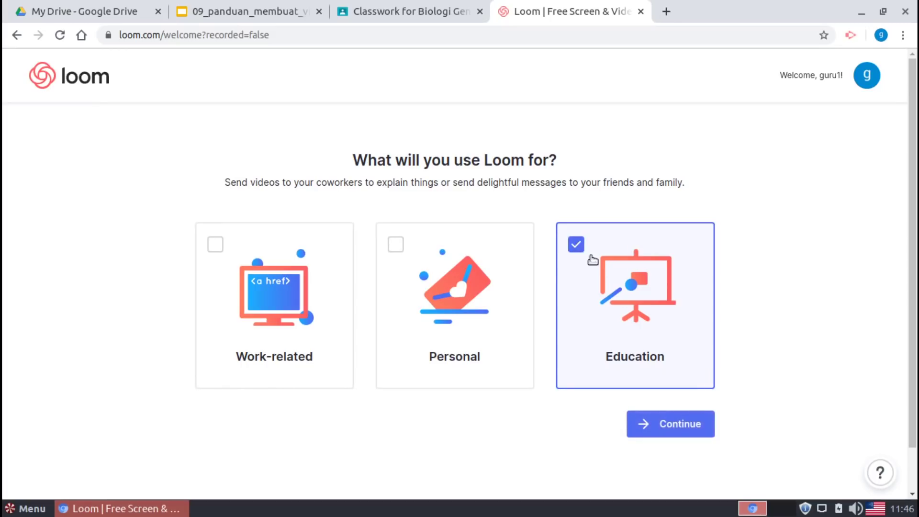
left_click(690, 431)
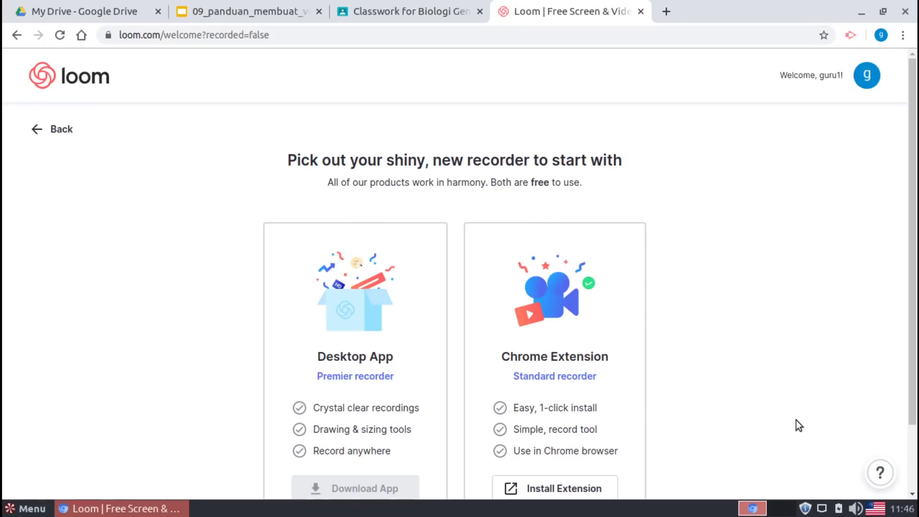
scroll(798, 425, "down", 3)
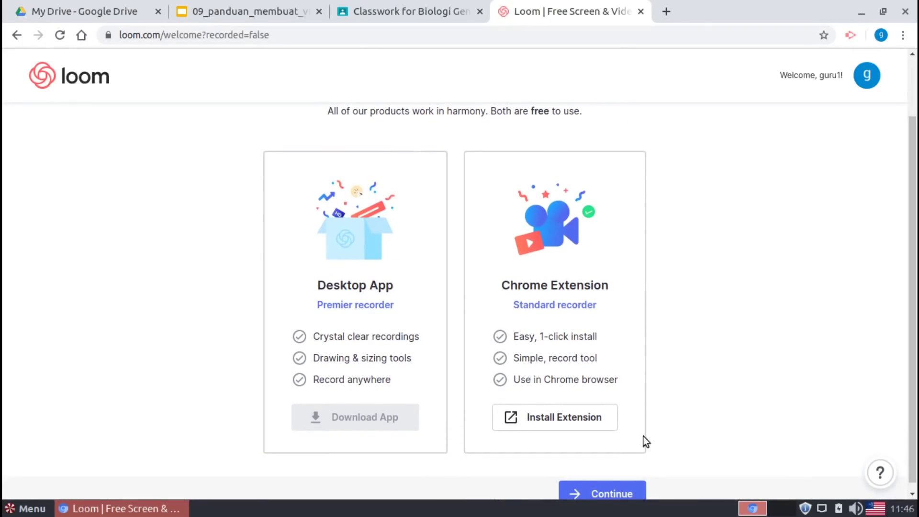
left_click(581, 422)
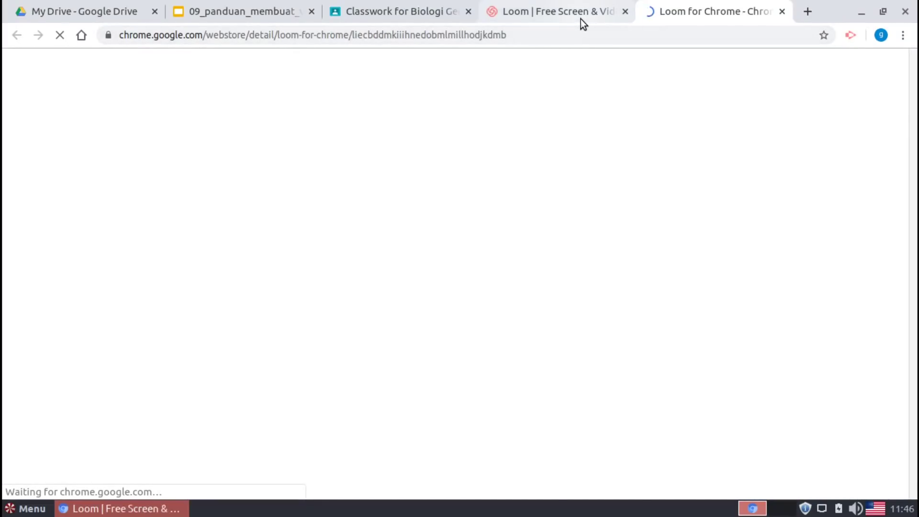
left_click(582, 18)
left_click(613, 486)
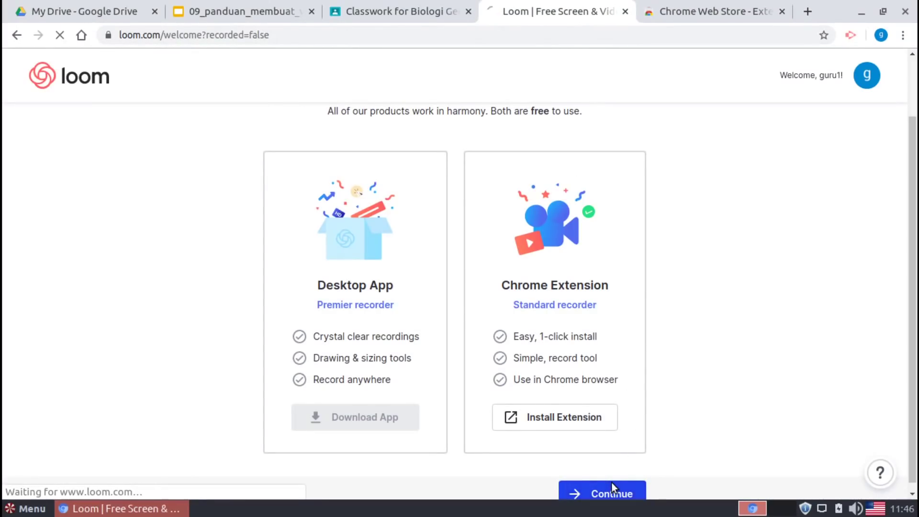
Preview the Loom for Chrome overview media in the Chrome Web Store and add the extension to the browser
left_click(719, 13)
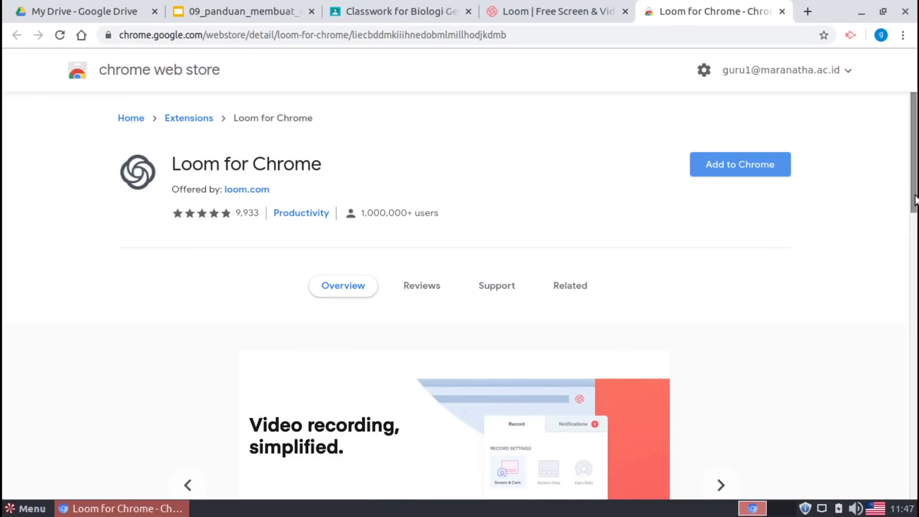
left_click_drag(913, 199, 917, 271)
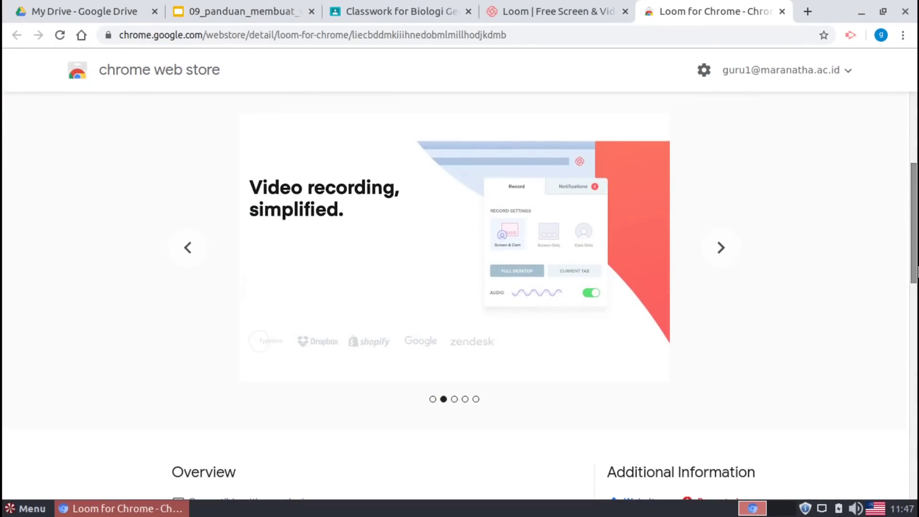
left_click(190, 254)
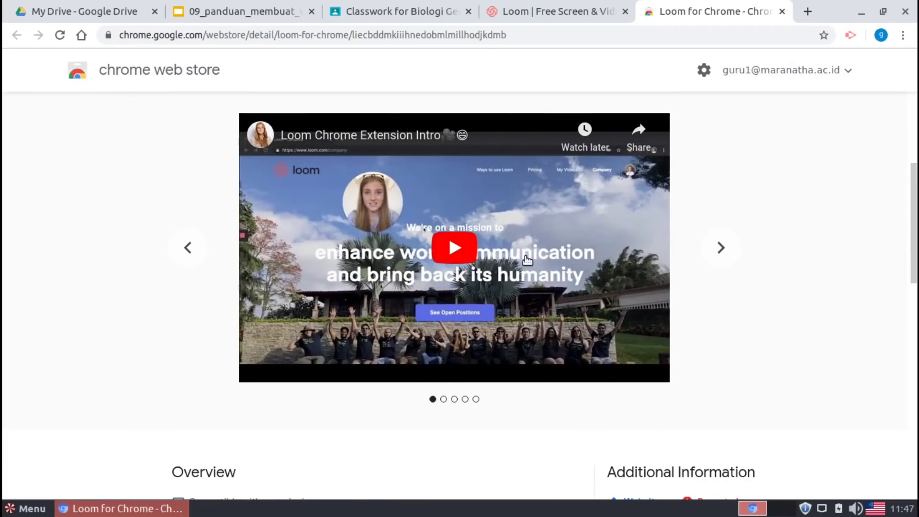
left_click_drag(915, 196, 897, 107)
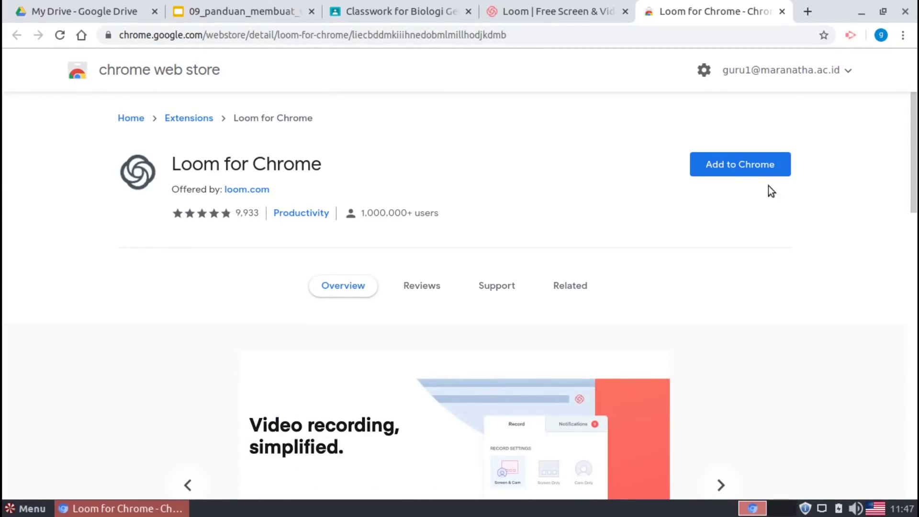
left_click(746, 171)
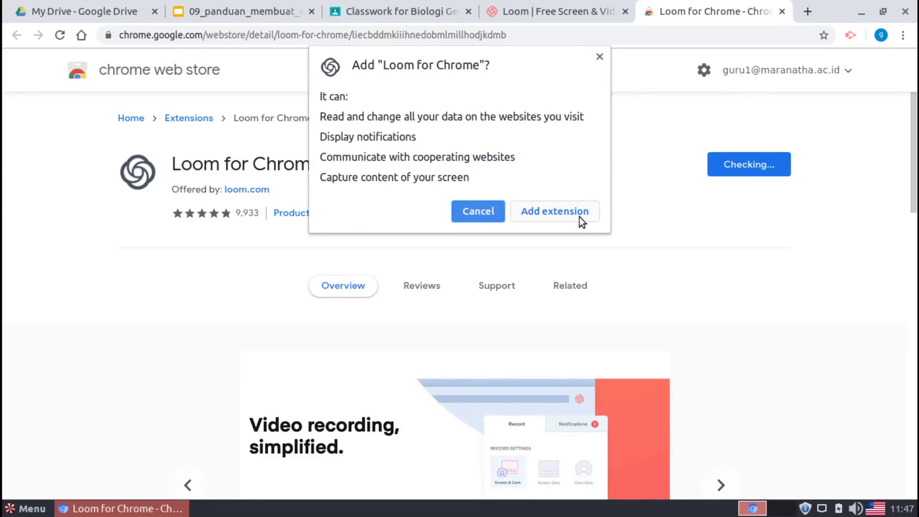
left_click(579, 217)
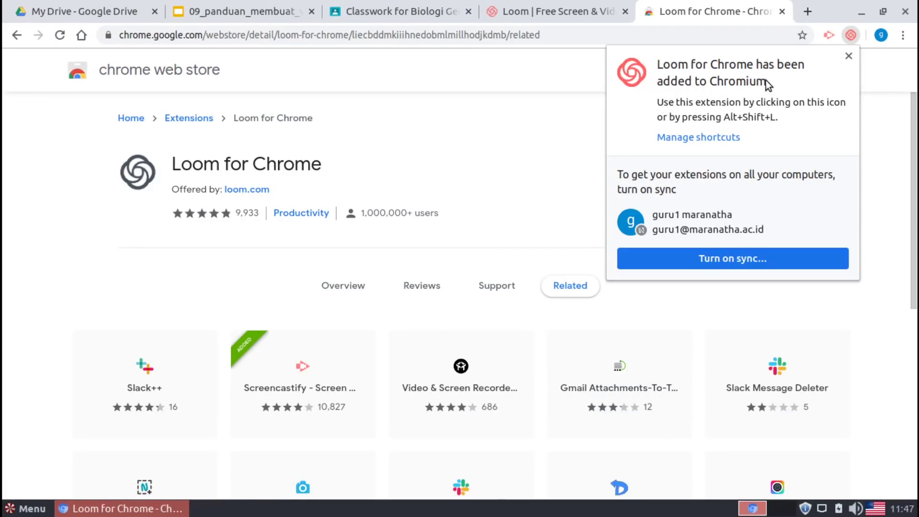
left_click(850, 59)
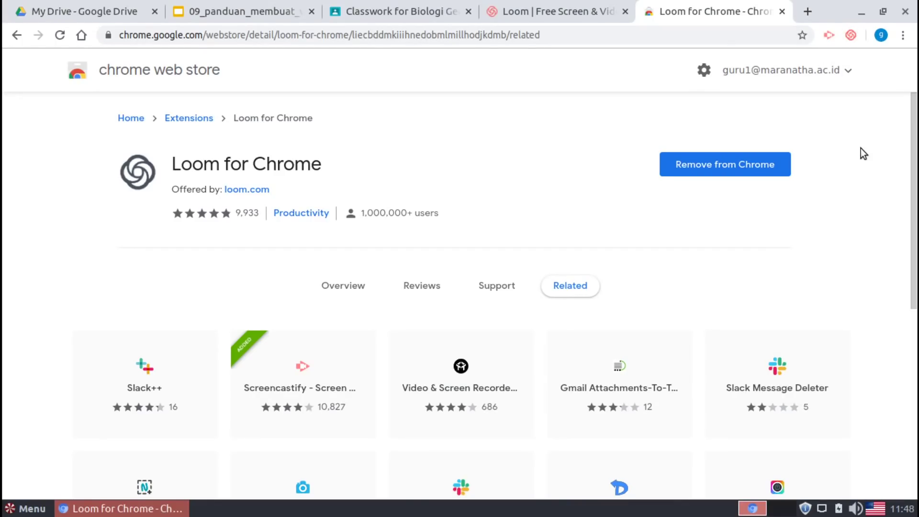
Return to the 09_panduan_membuat_video_pembelajaran presentation and select its title slide
left_click(264, 2)
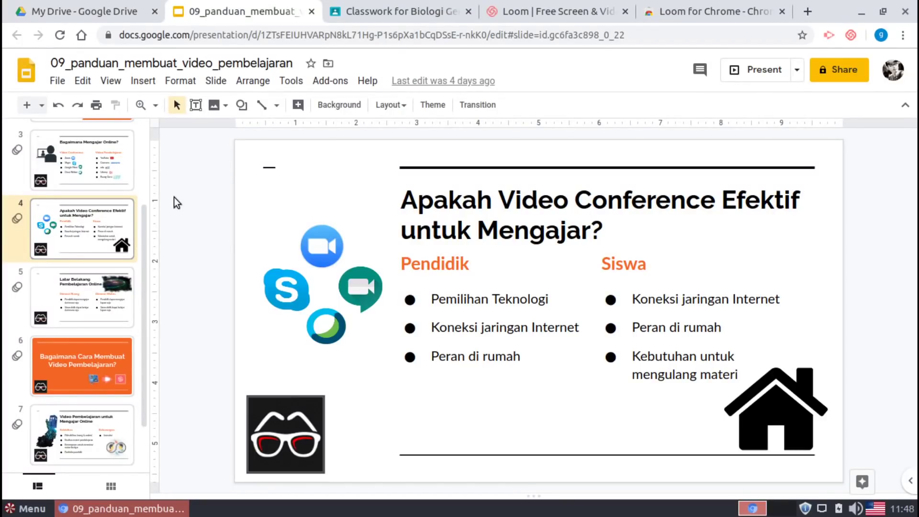
scroll(79, 239, "up", 3)
left_click(90, 157)
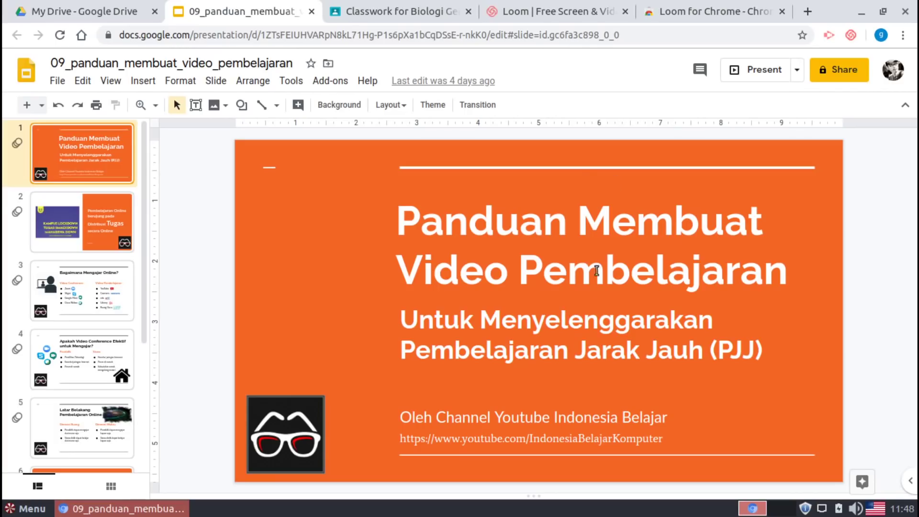
Open the Loom recorder with microphone access allowed and try Screen+Cam mode, skipping the camera access requests
left_click(852, 38)
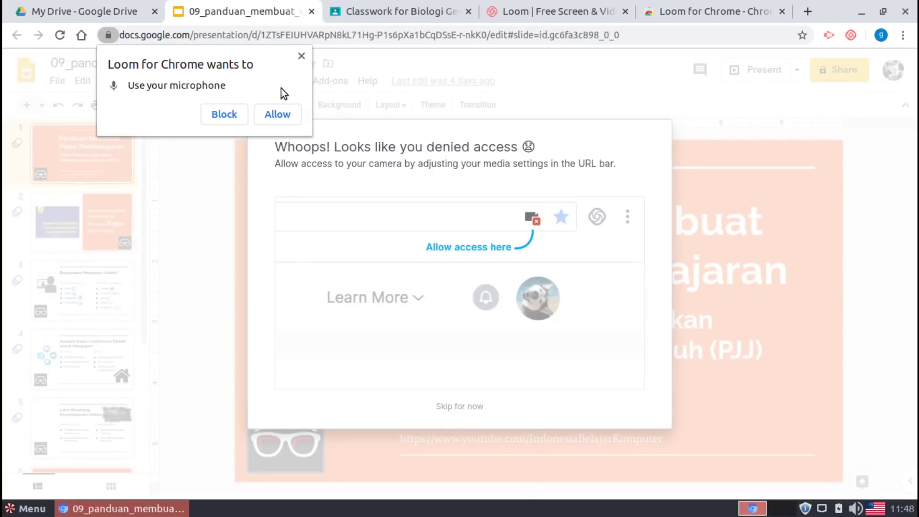
left_click(289, 114)
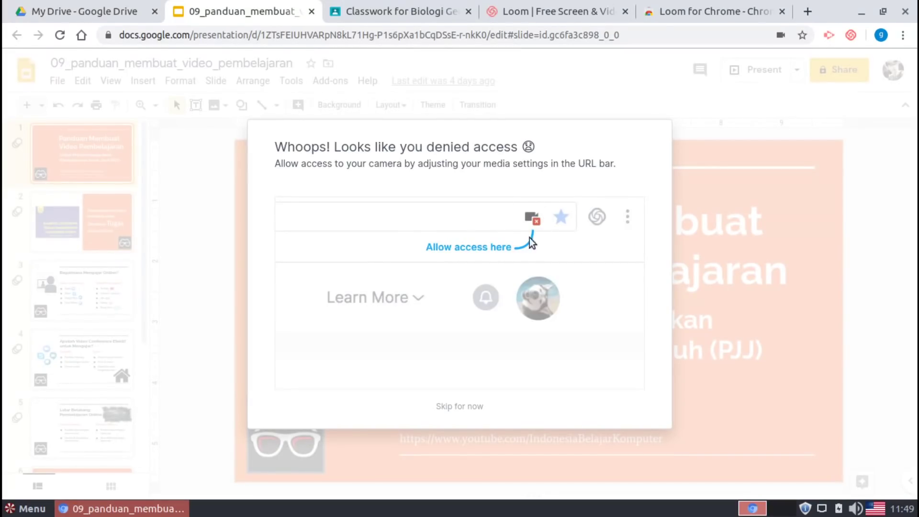
left_click(470, 408)
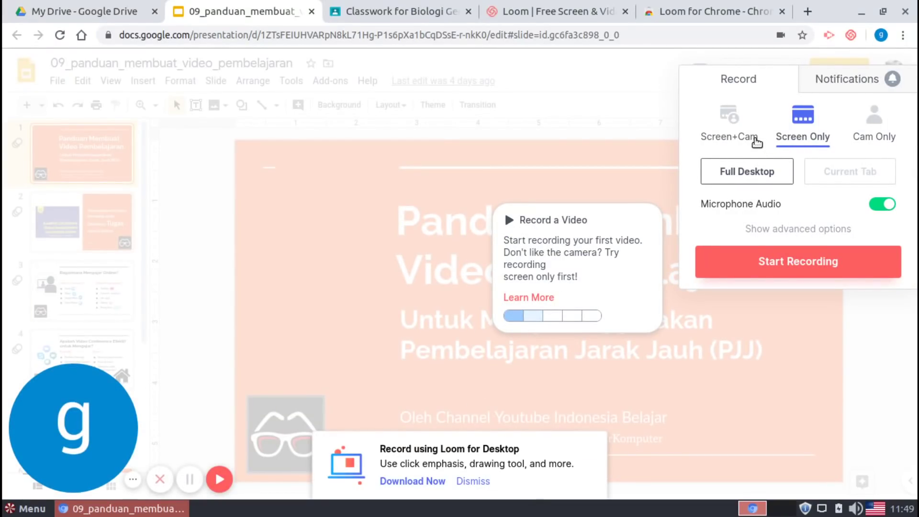
left_click(728, 138)
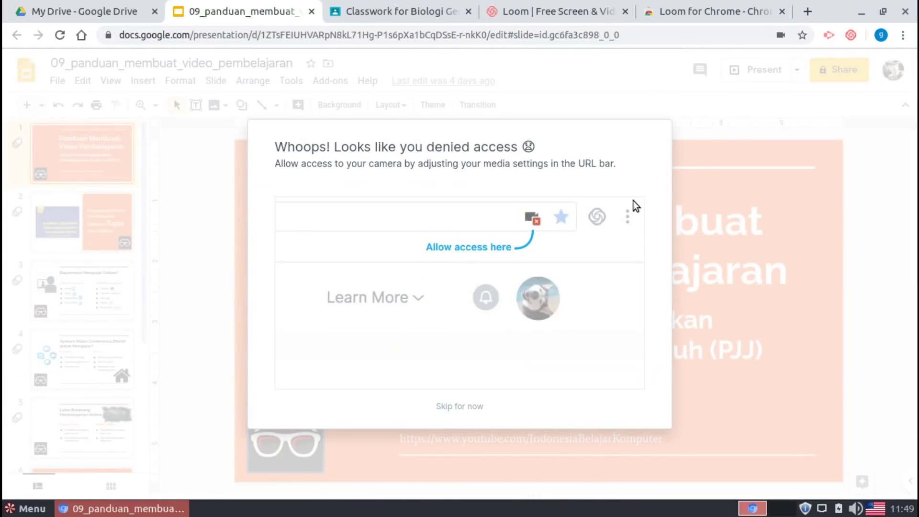
left_click(474, 407)
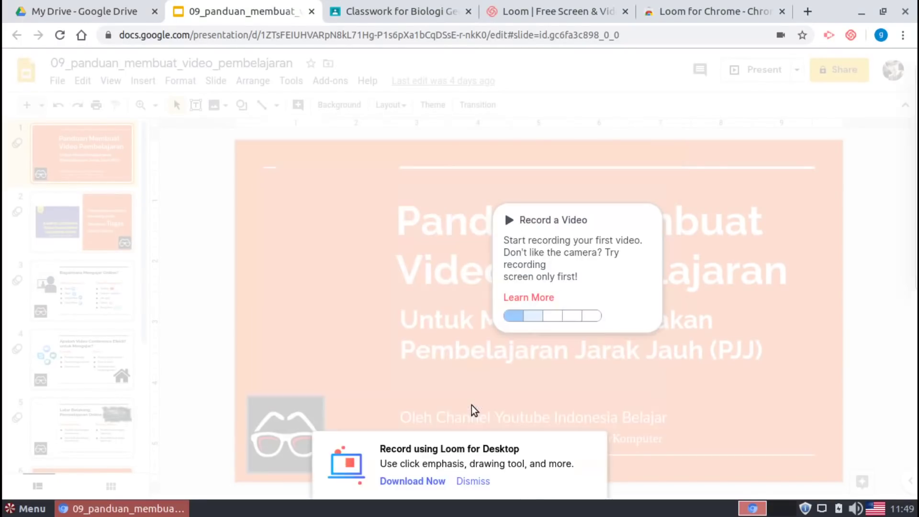